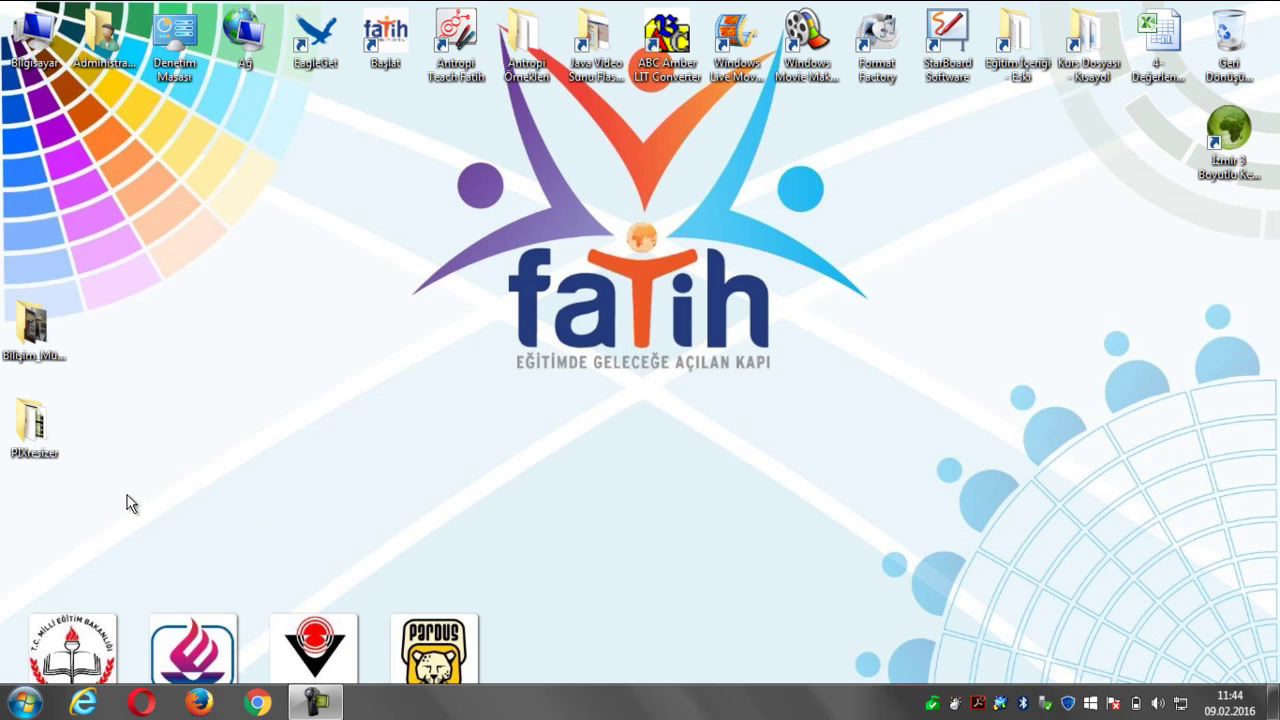
Open the PIXresizer folder on the desktop and permanently delete pixresizer.camrec from it
double_click(36, 430)
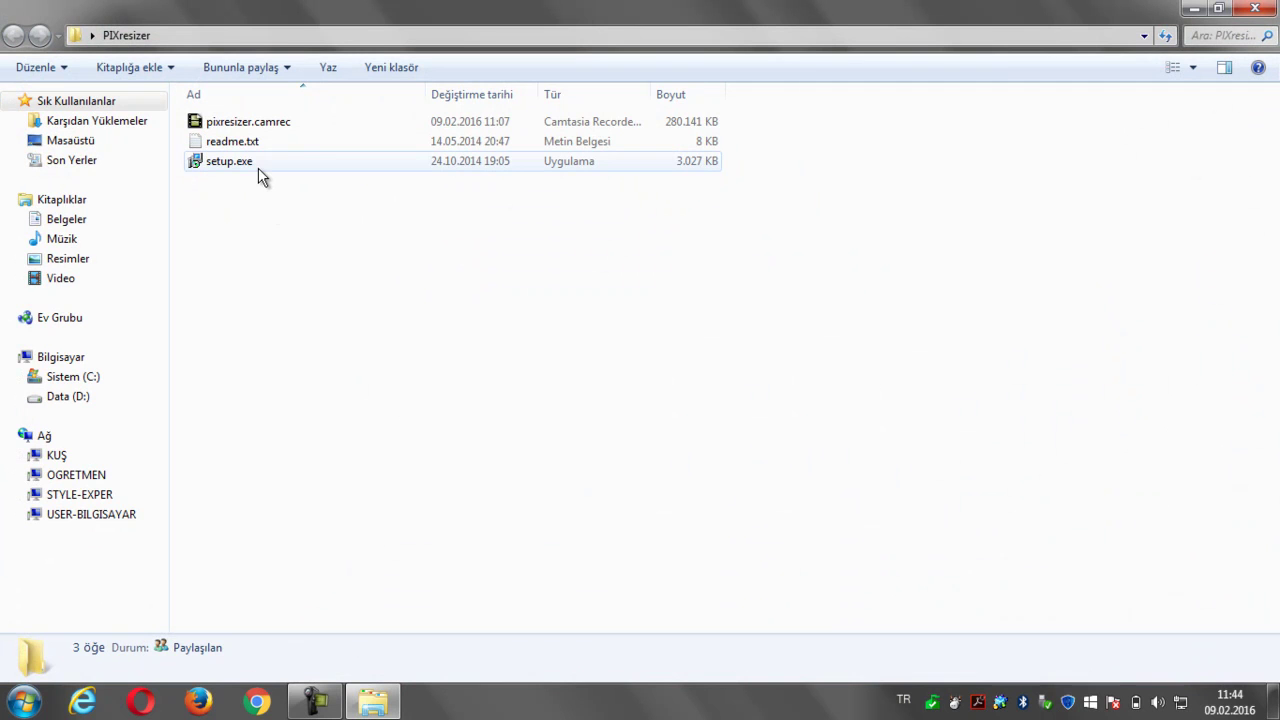
left_click(258, 124)
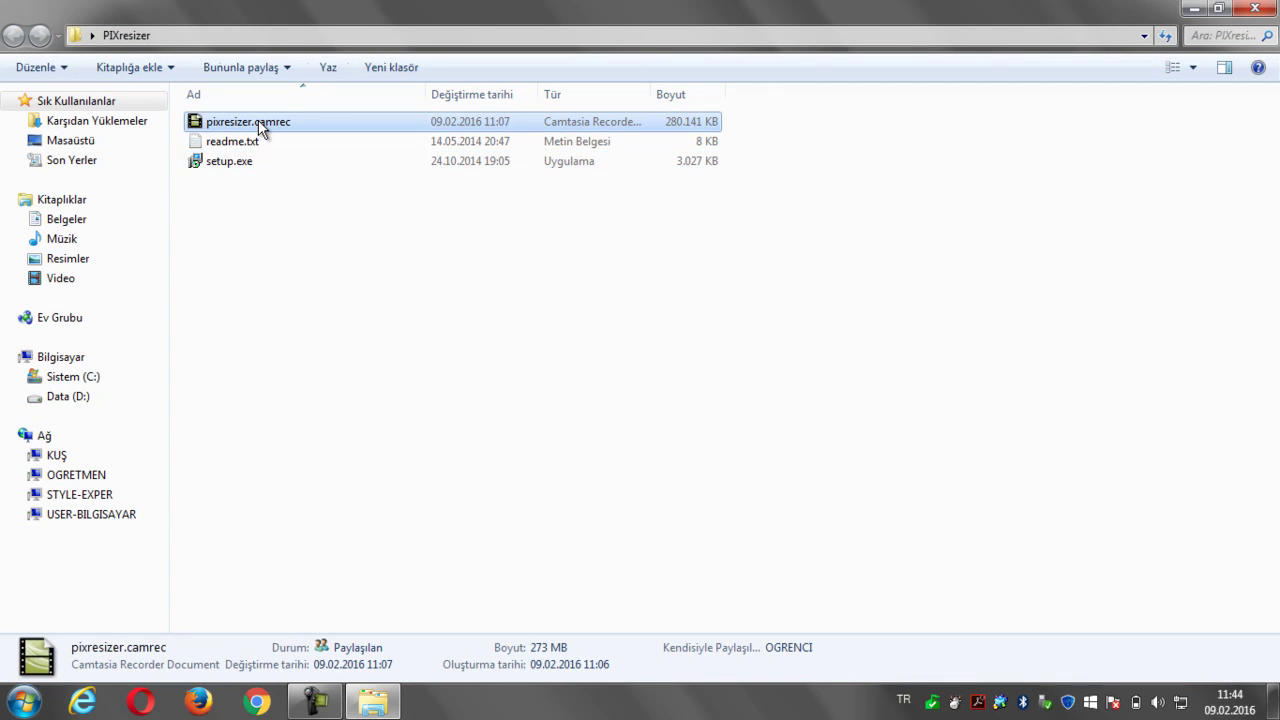
key("shift+Delete")
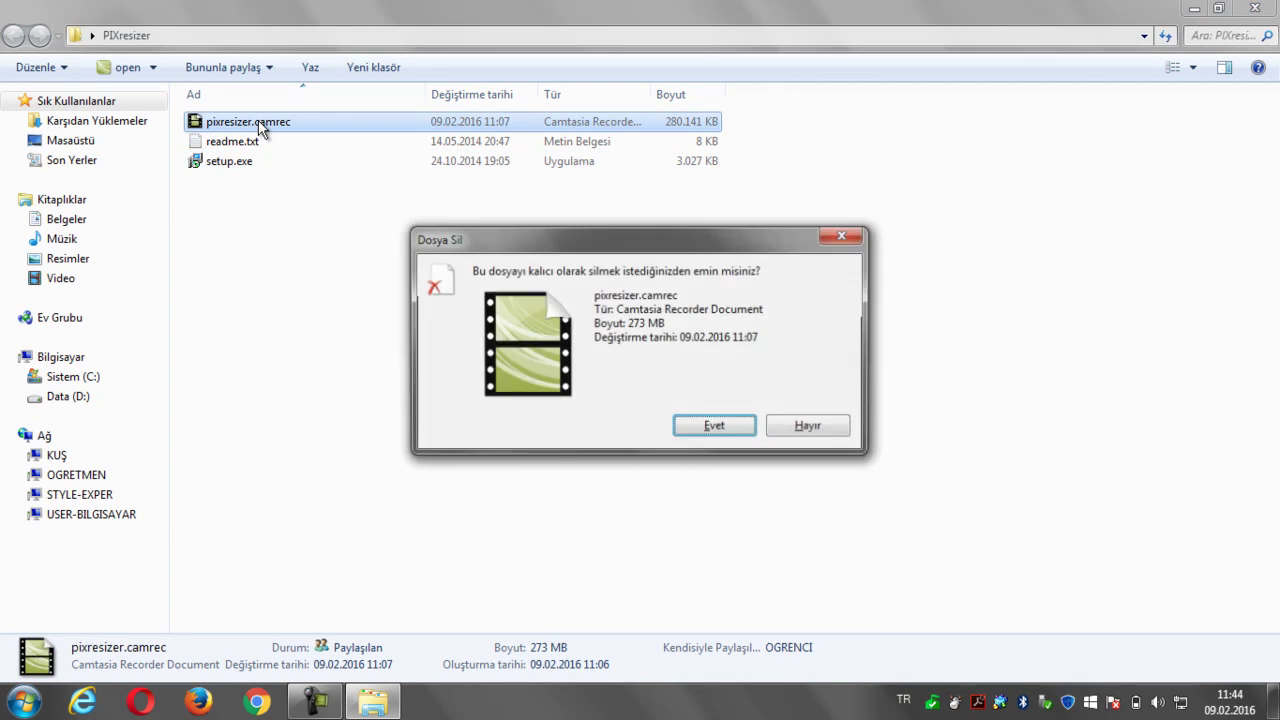
left_click(743, 431)
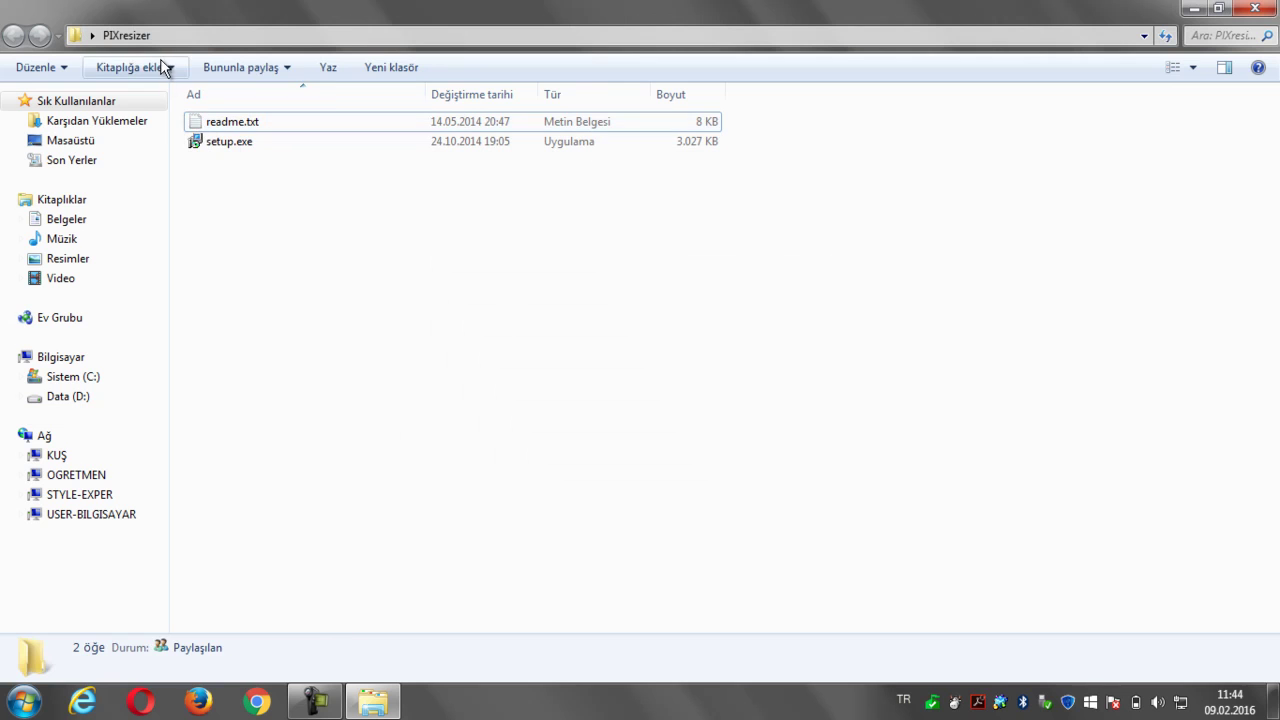
Run setup.exe, accept the license agreement and keep the default installation and Start Menu folders
double_click(228, 139)
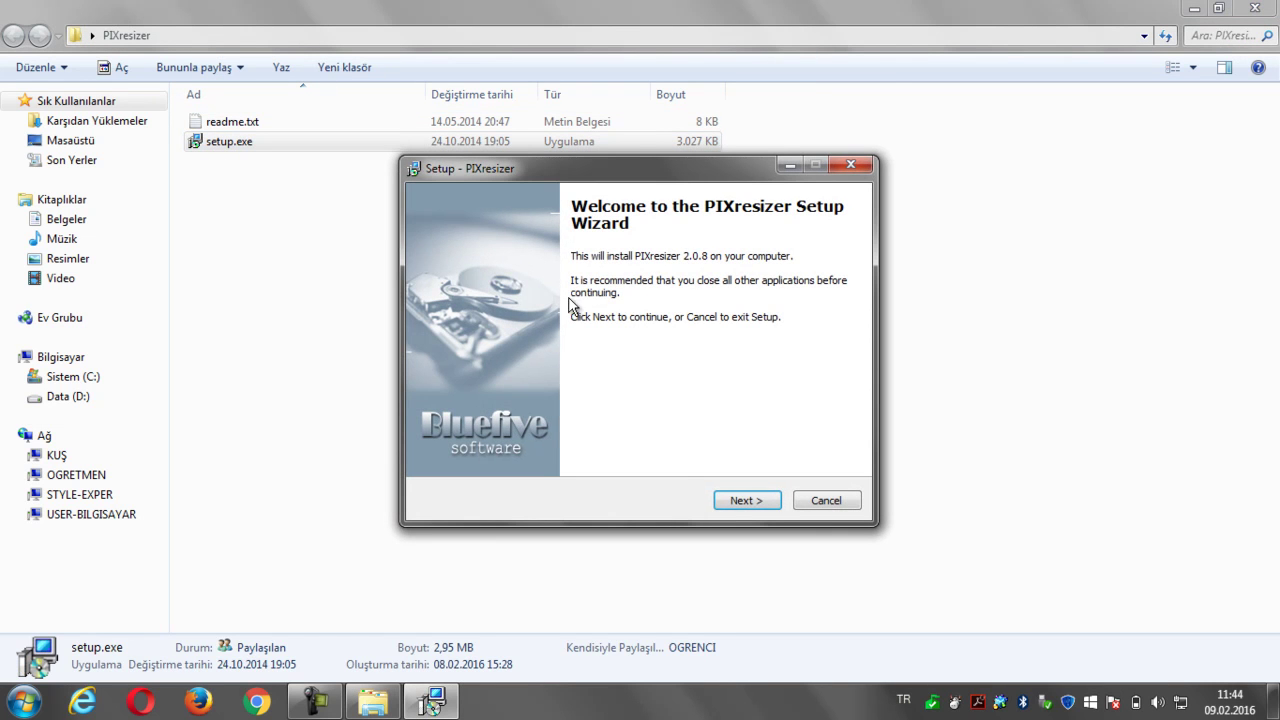
left_click(748, 500)
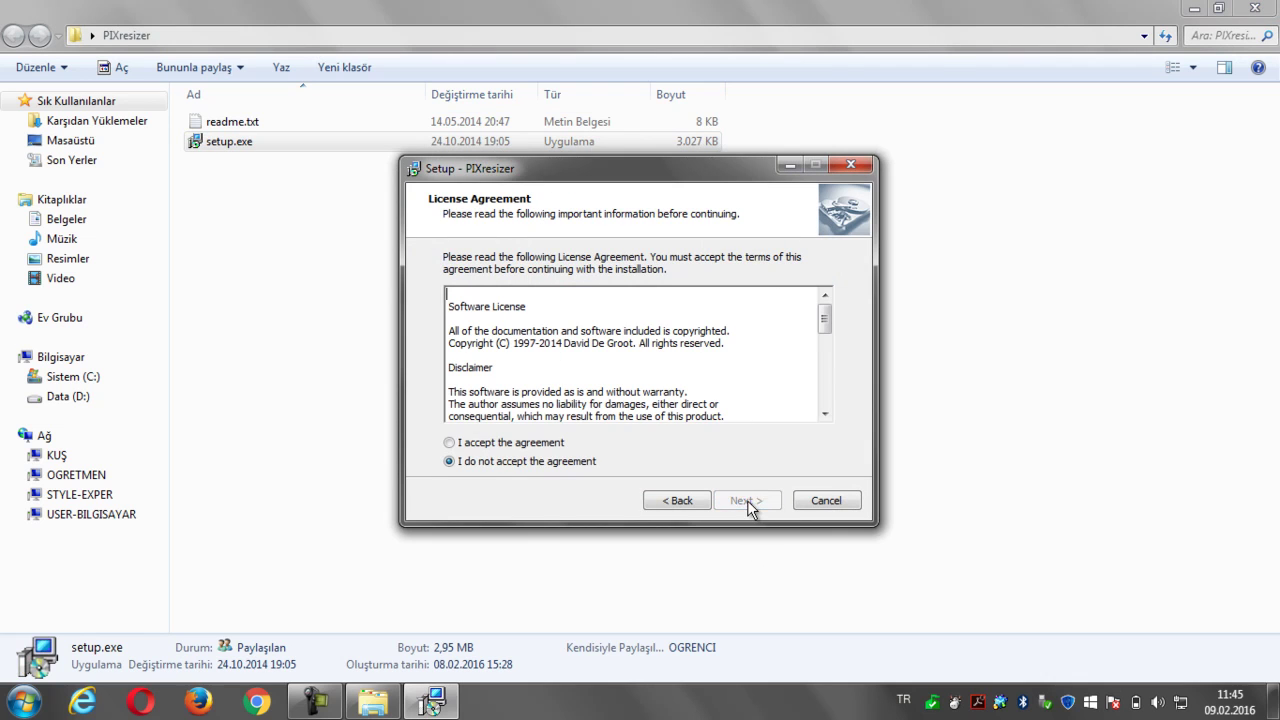
left_click(450, 443)
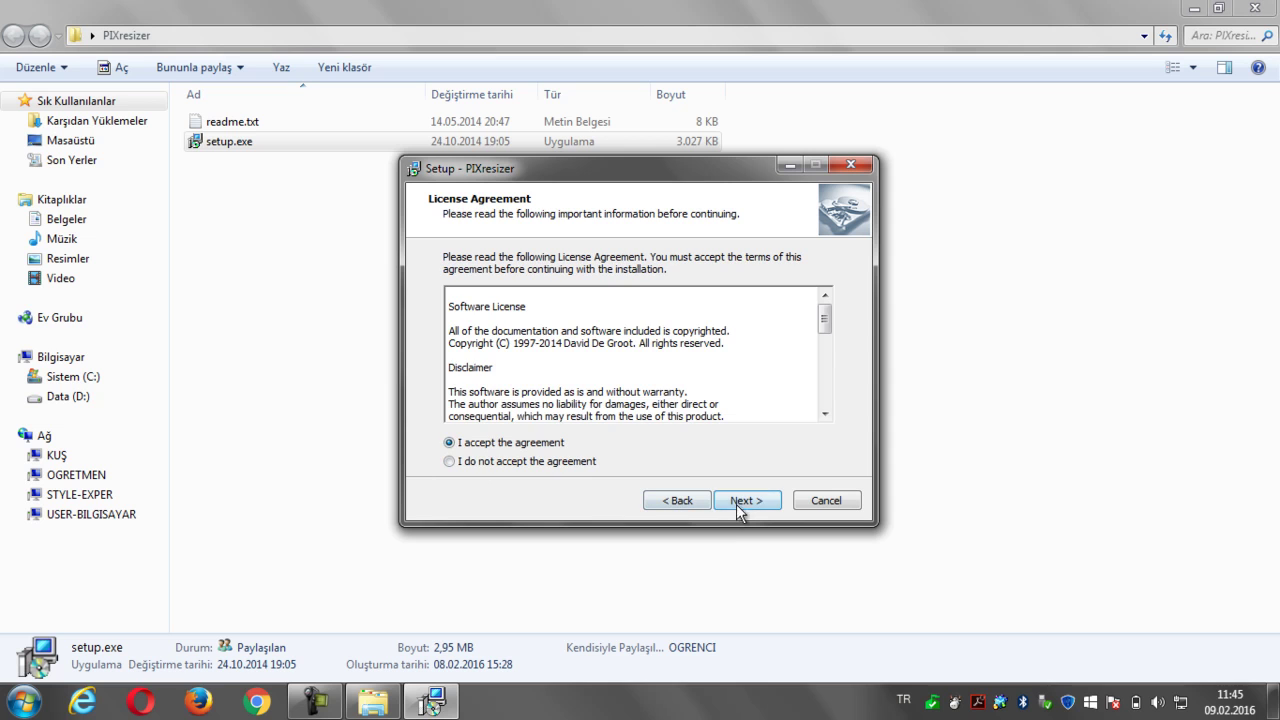
left_click(744, 503)
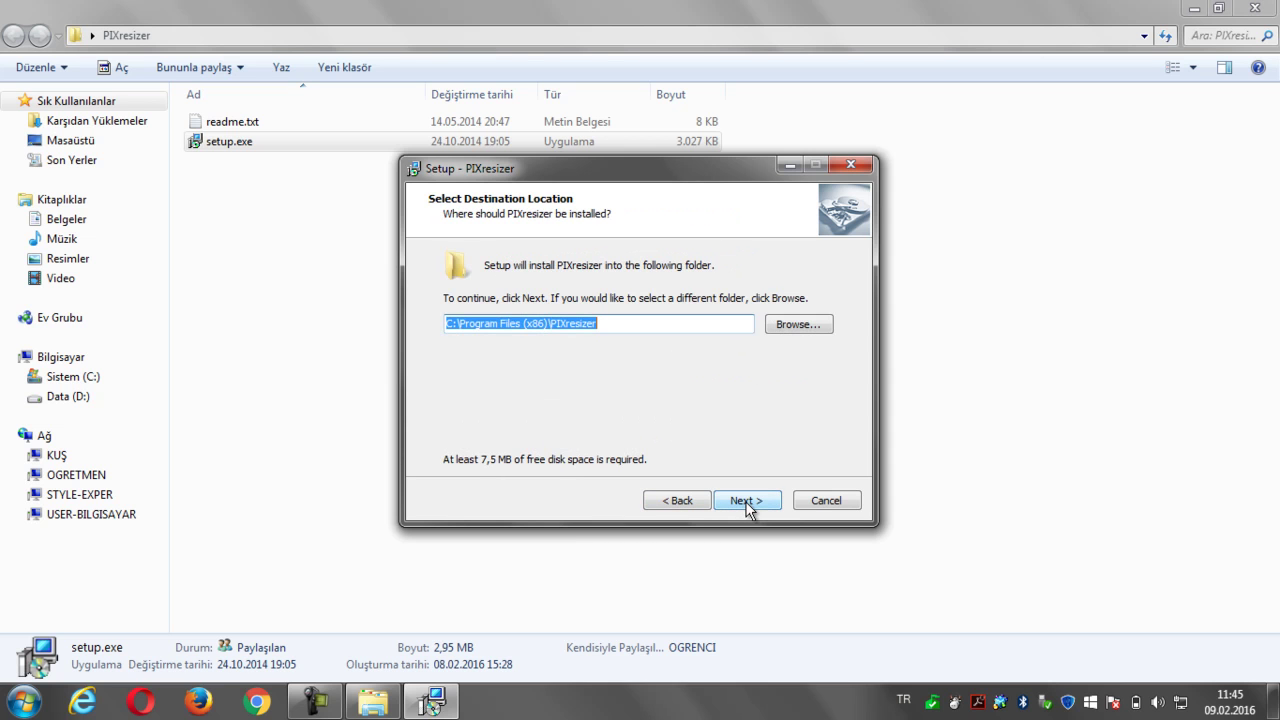
left_click(746, 503)
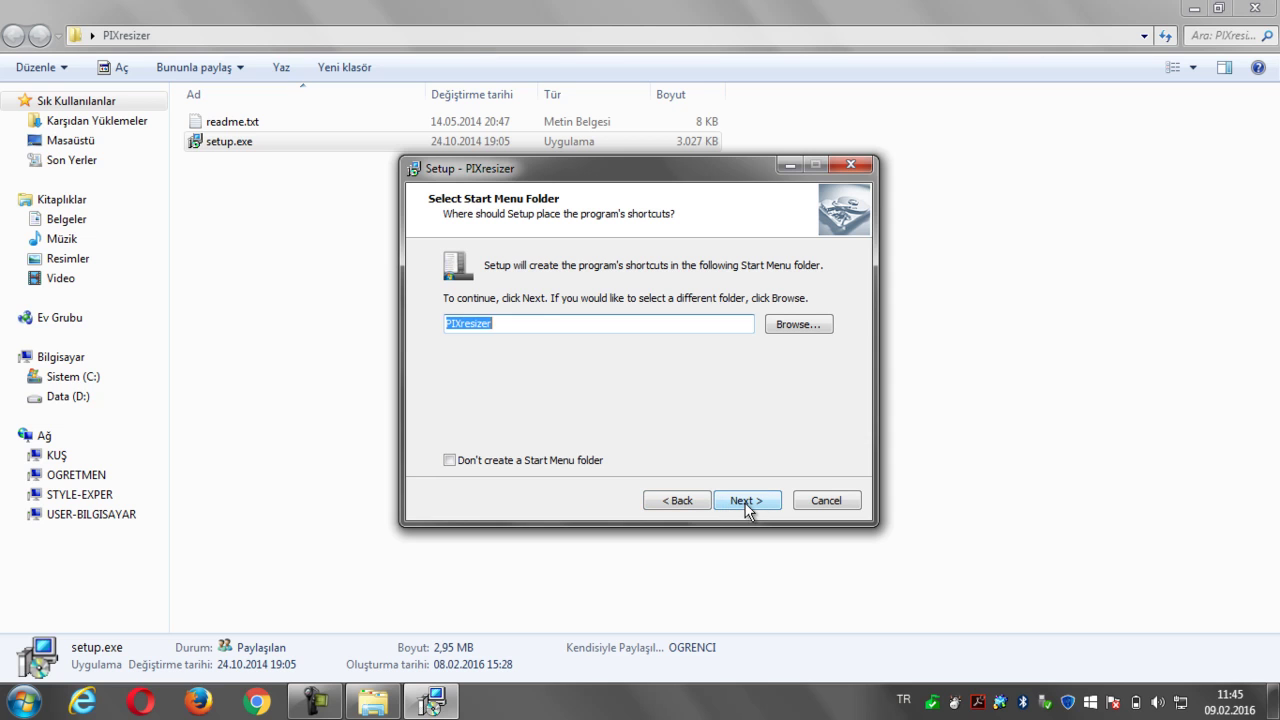
left_click(745, 503)
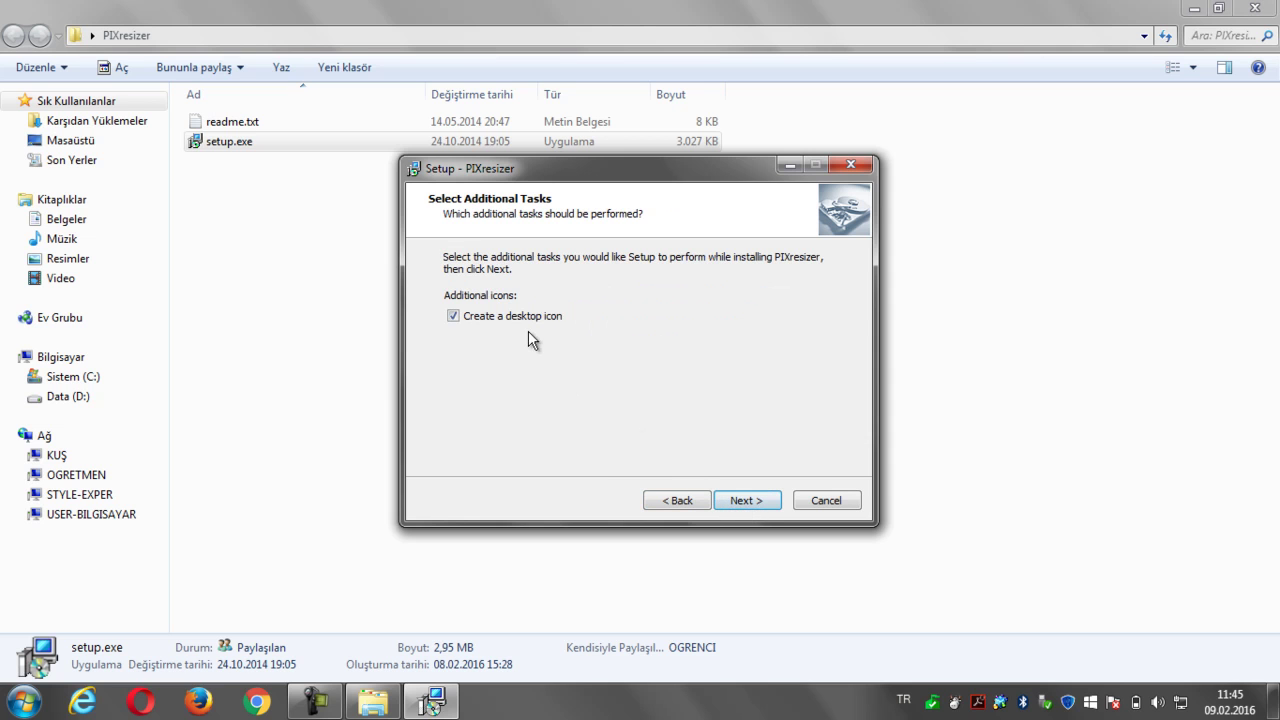
Install PIXresizer with a desktop icon, finish setup without viewing readme.txt and close the folder window
left_click(752, 504)
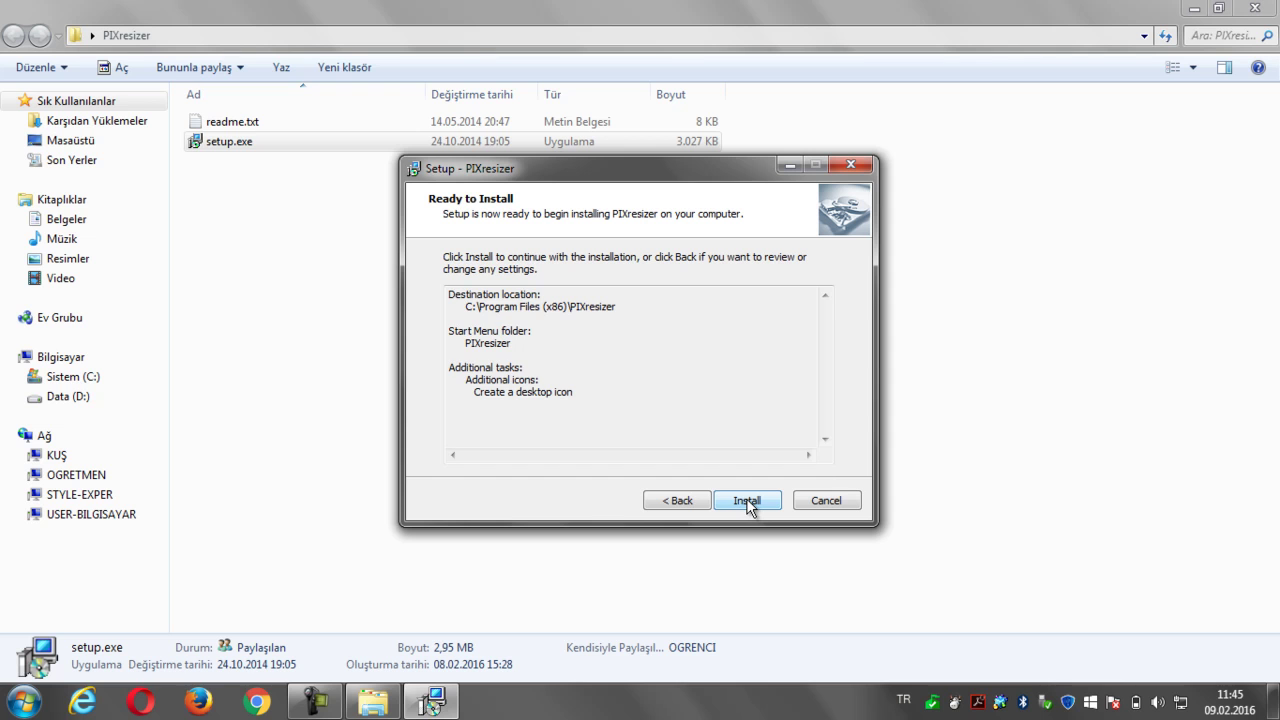
left_click(746, 498)
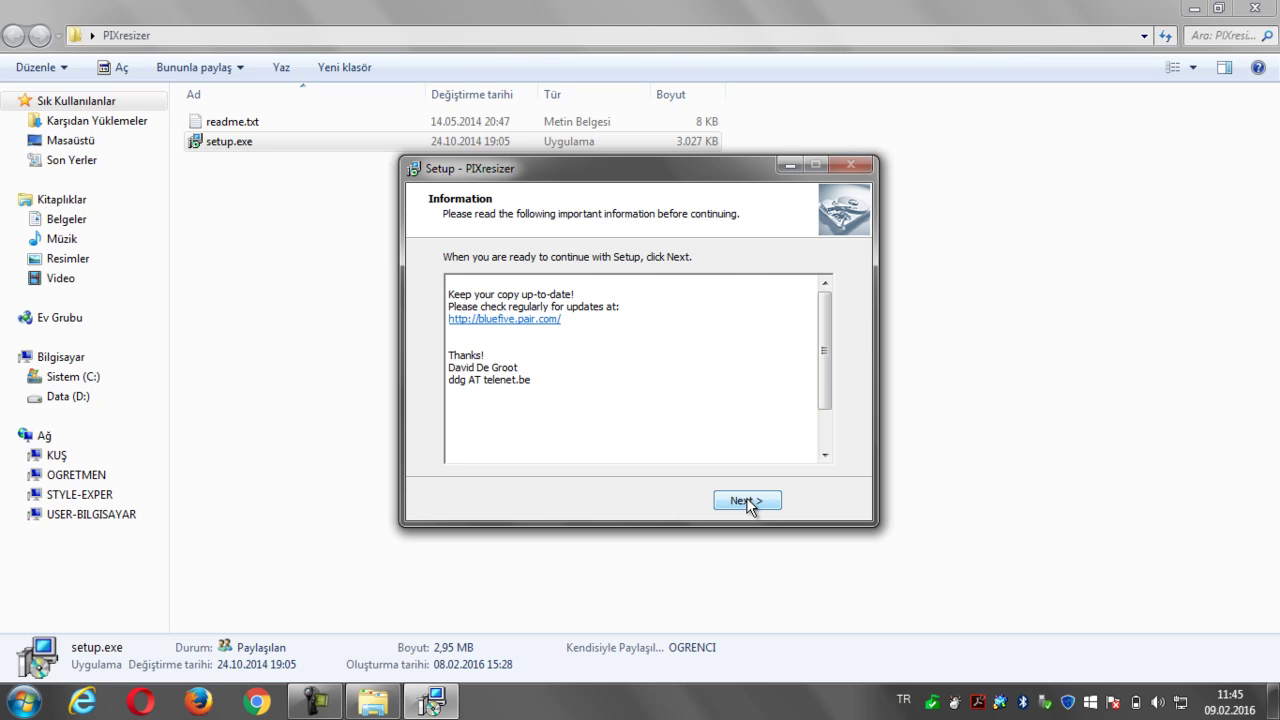
left_click(748, 501)
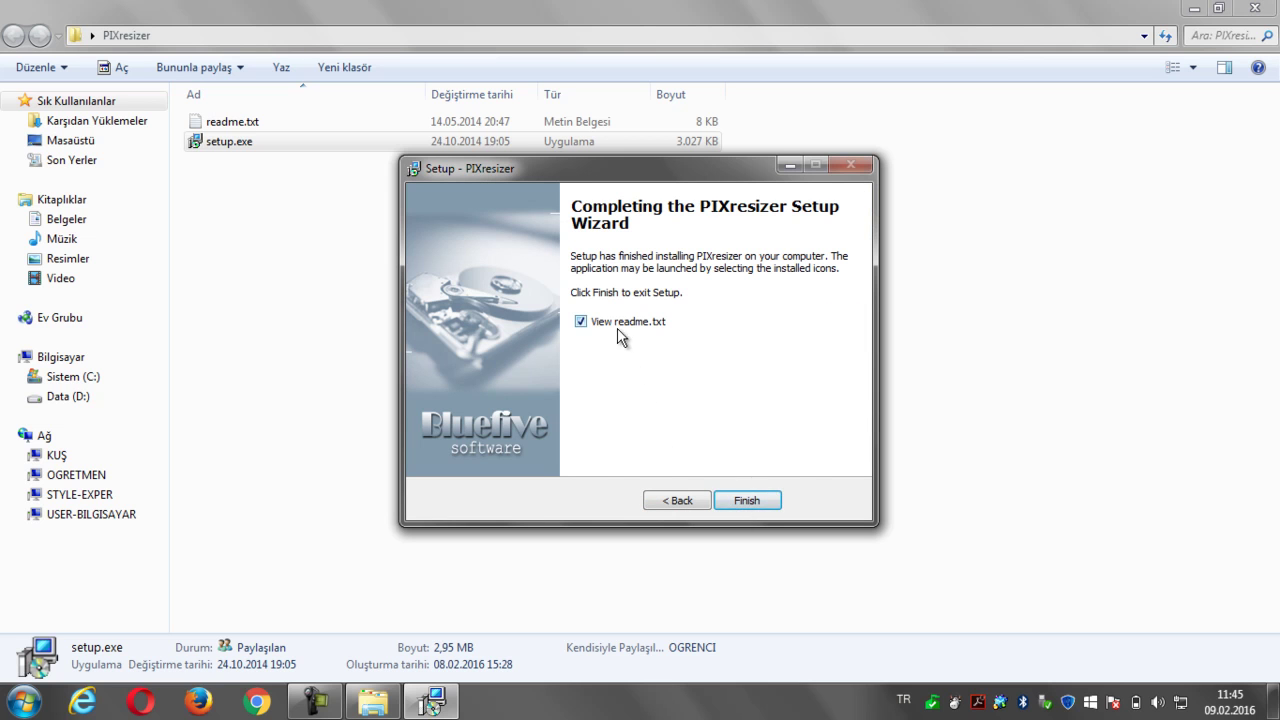
left_click(584, 322)
left_click(742, 502)
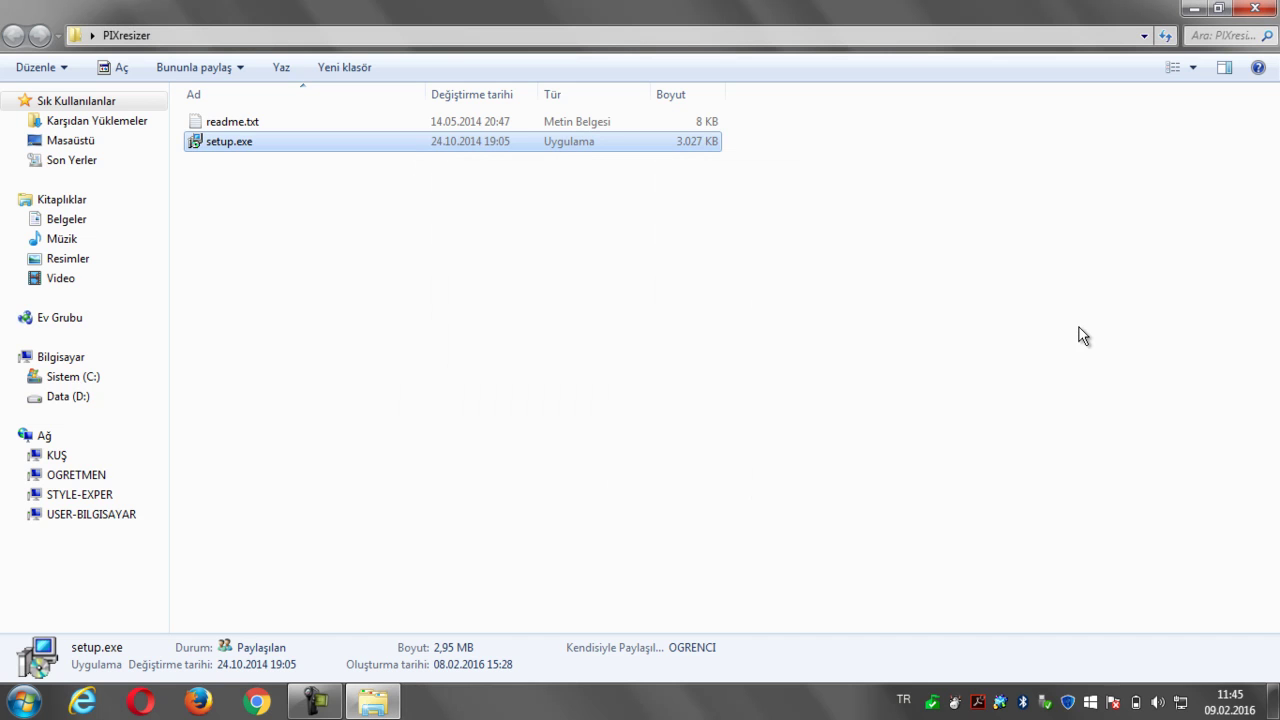
left_click(1255, 8)
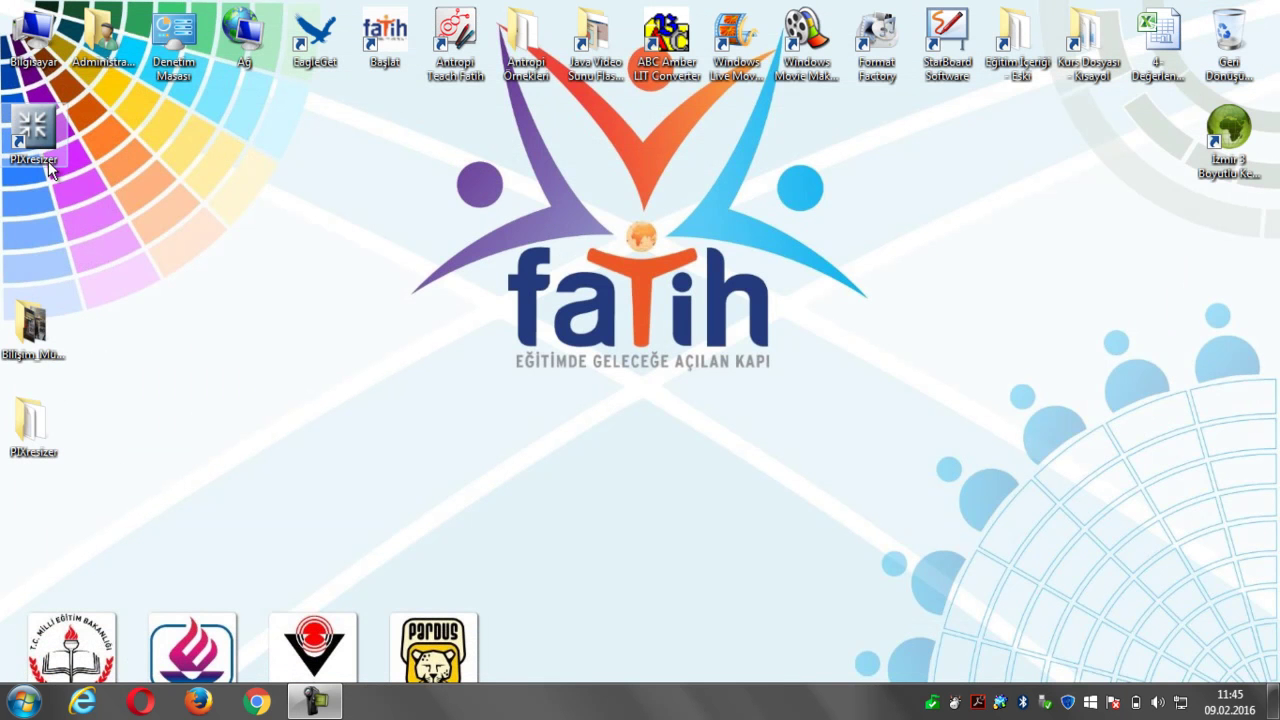
Move the new PIXresizer shortcut beside the Bilişim_Müzesi folder on the desktop and launch the program from it
left_click_drag(38, 138, 175, 366)
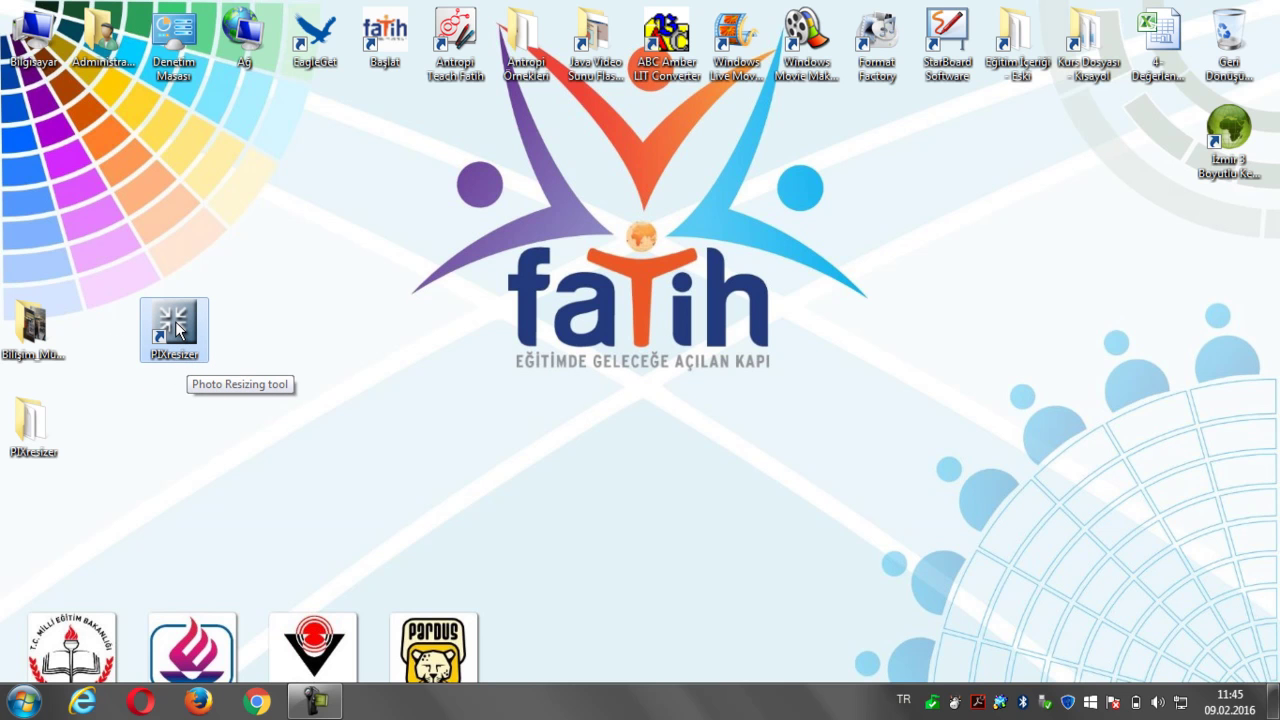
double_click(175, 325)
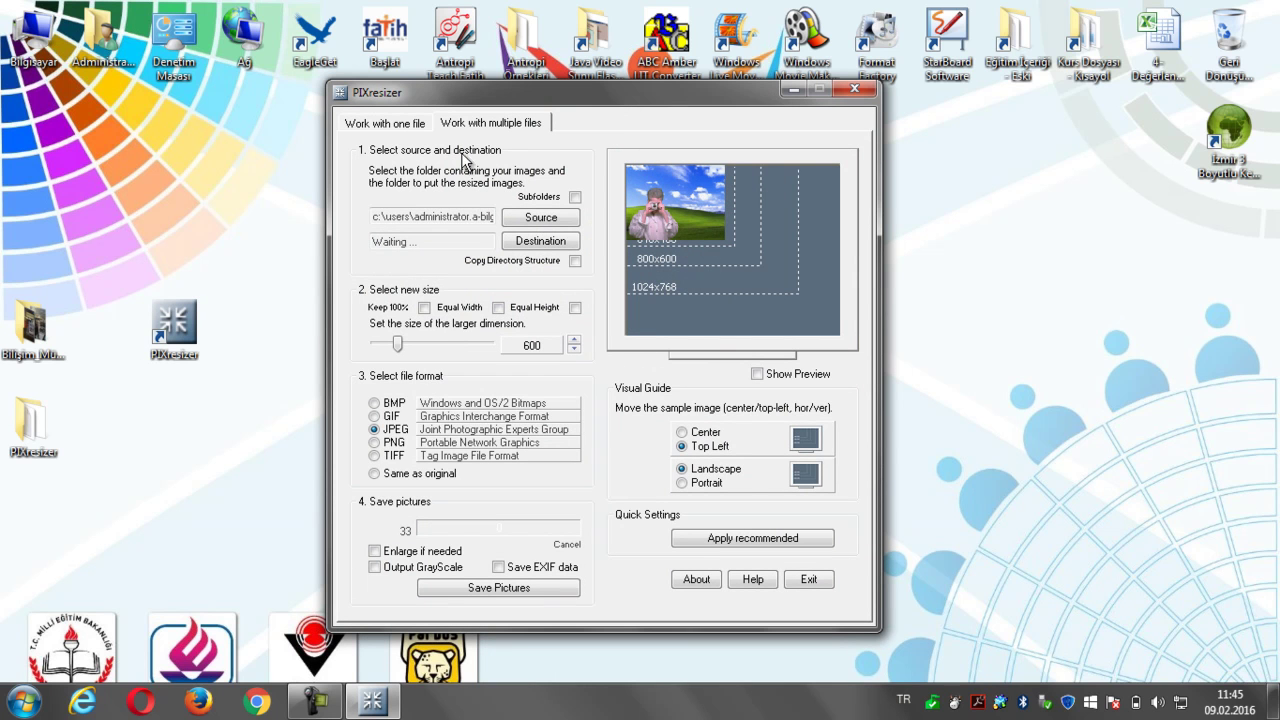
Switch to working with one file and load P_20151110_102529.jpg from the Bilişim_Müzesi folder
left_click(396, 126)
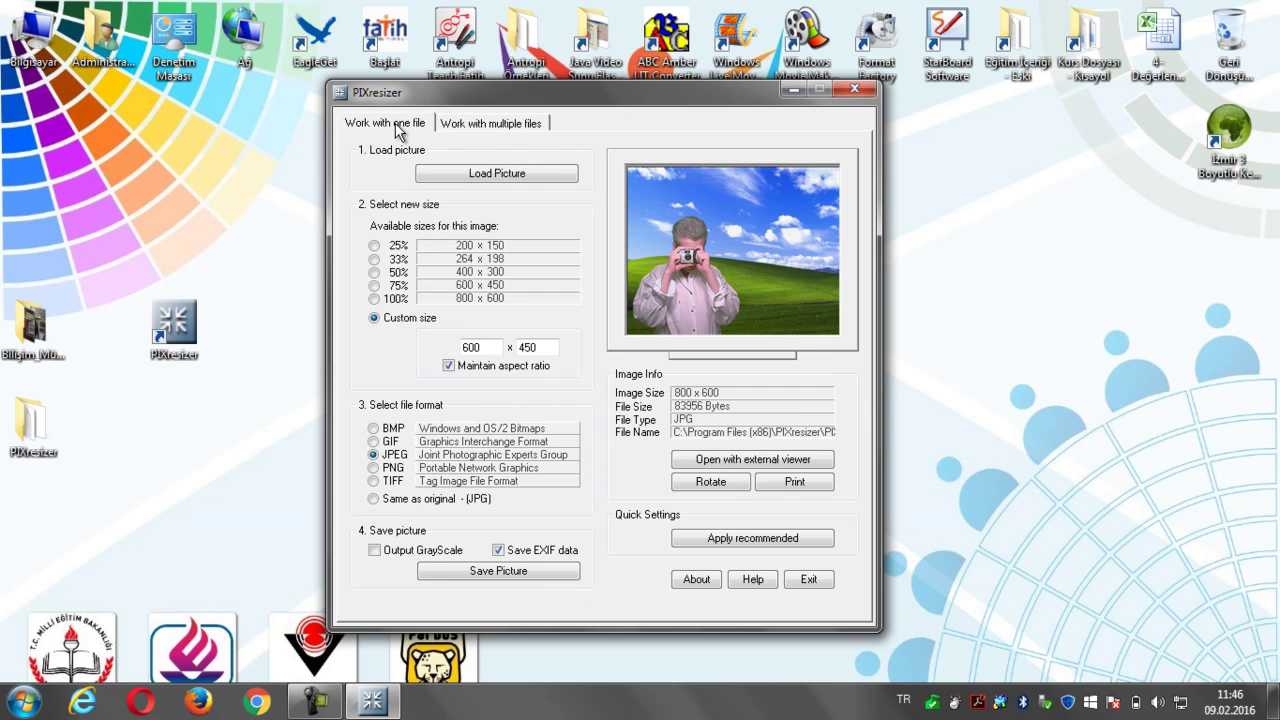
left_click(476, 128)
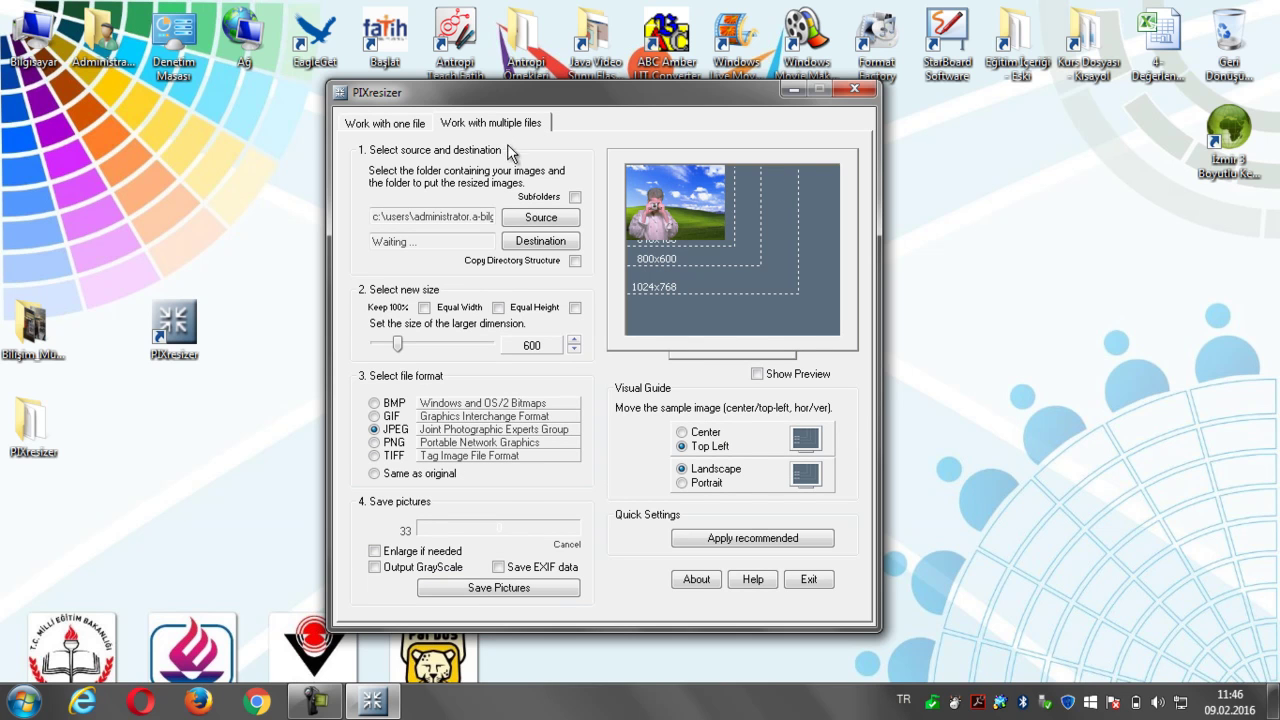
left_click(390, 128)
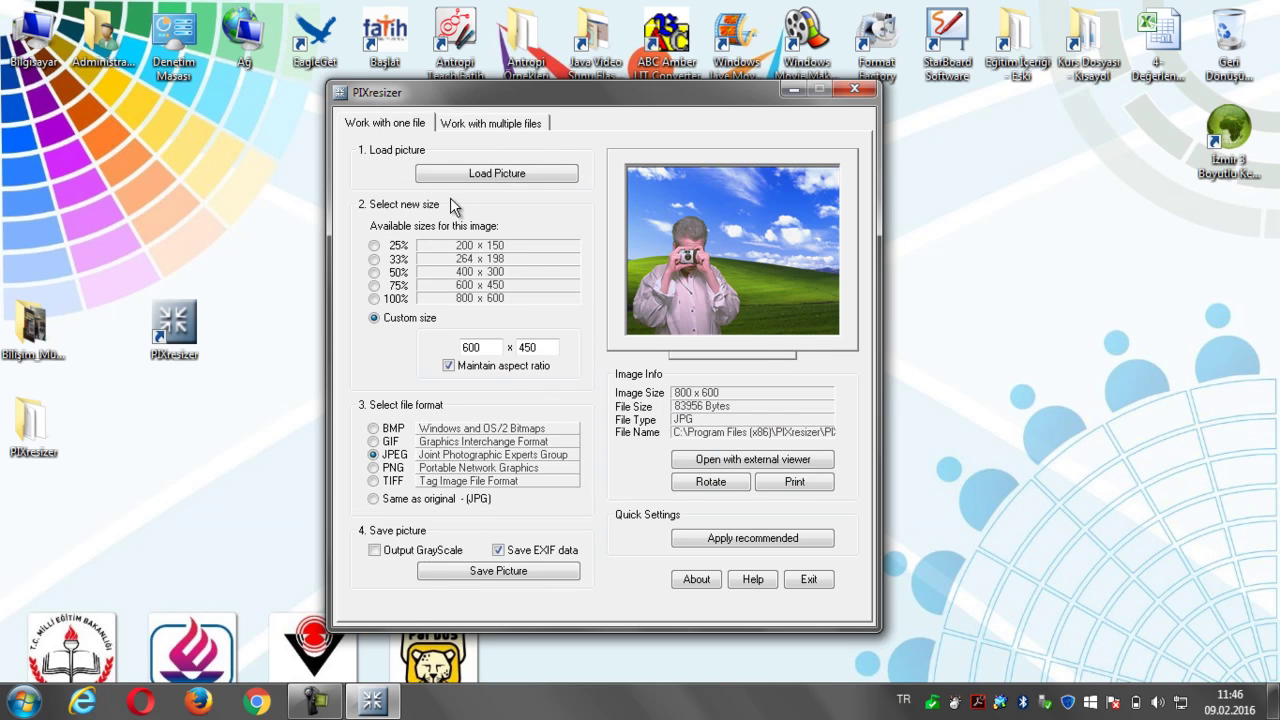
left_click(496, 172)
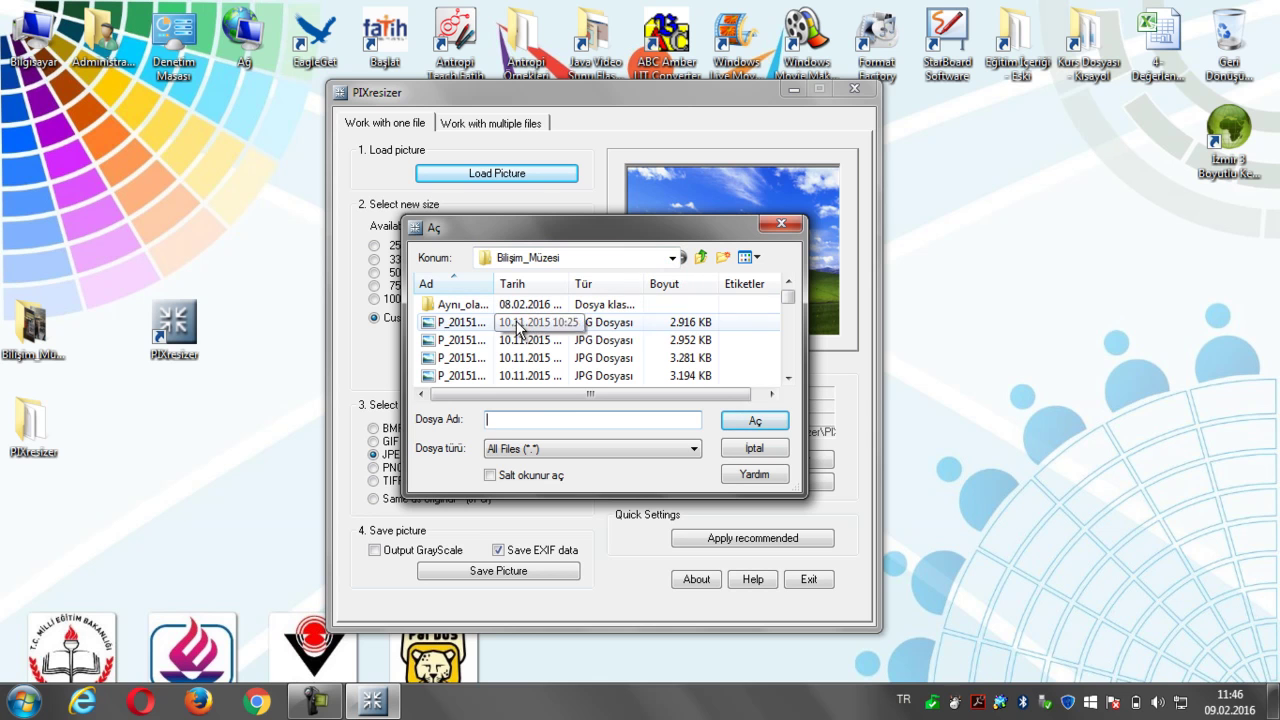
left_click(520, 323)
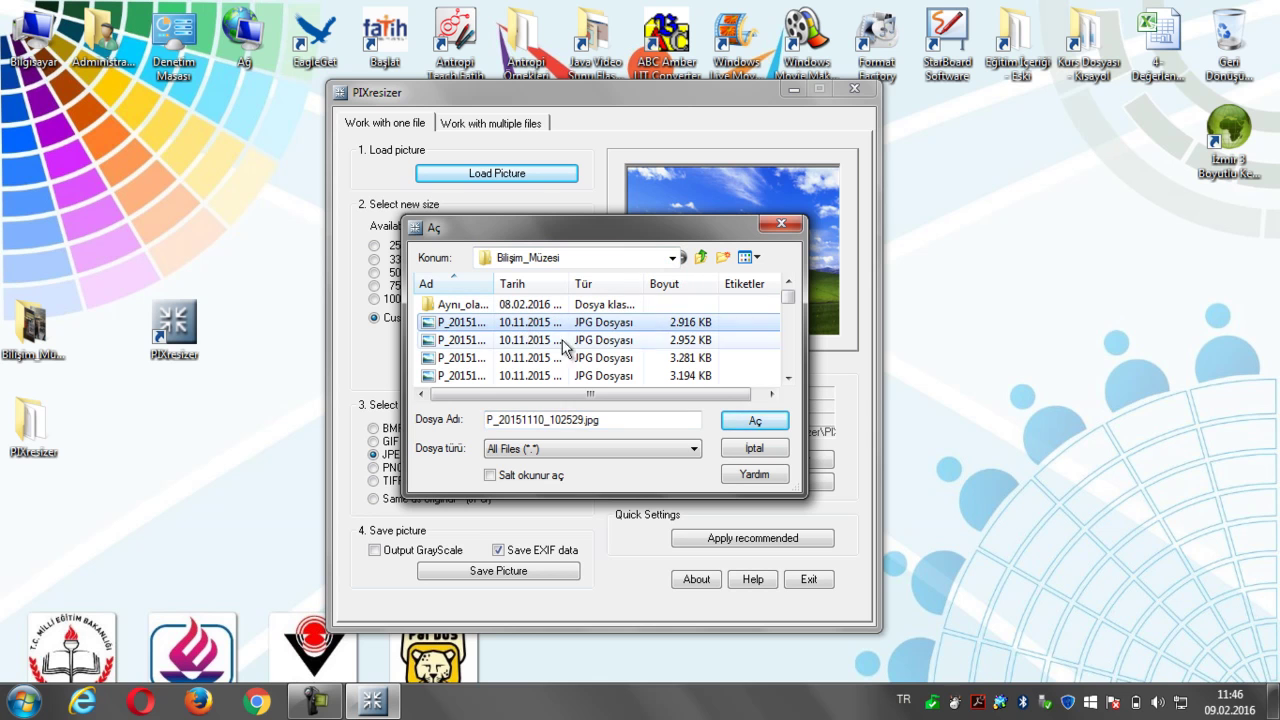
left_click(756, 425)
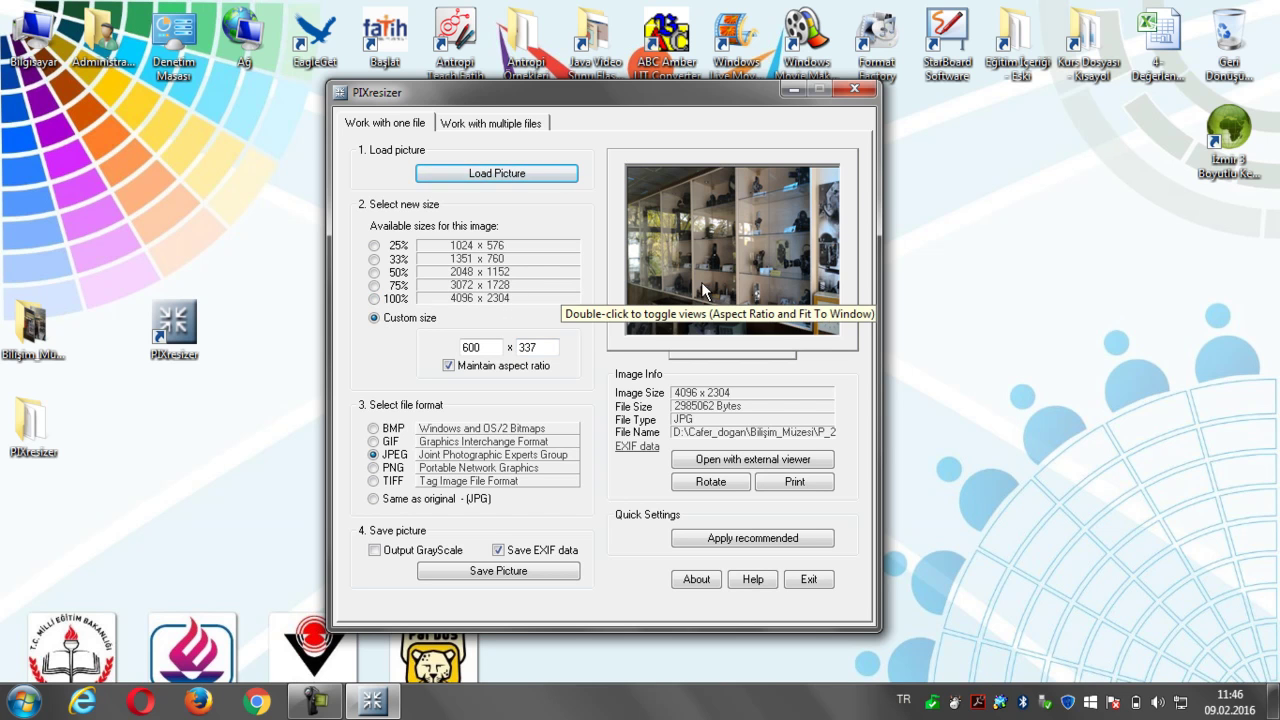
Choose a custom output size 800 pixels wide for the picture, with the aspect ratio maintained
left_click(374, 246)
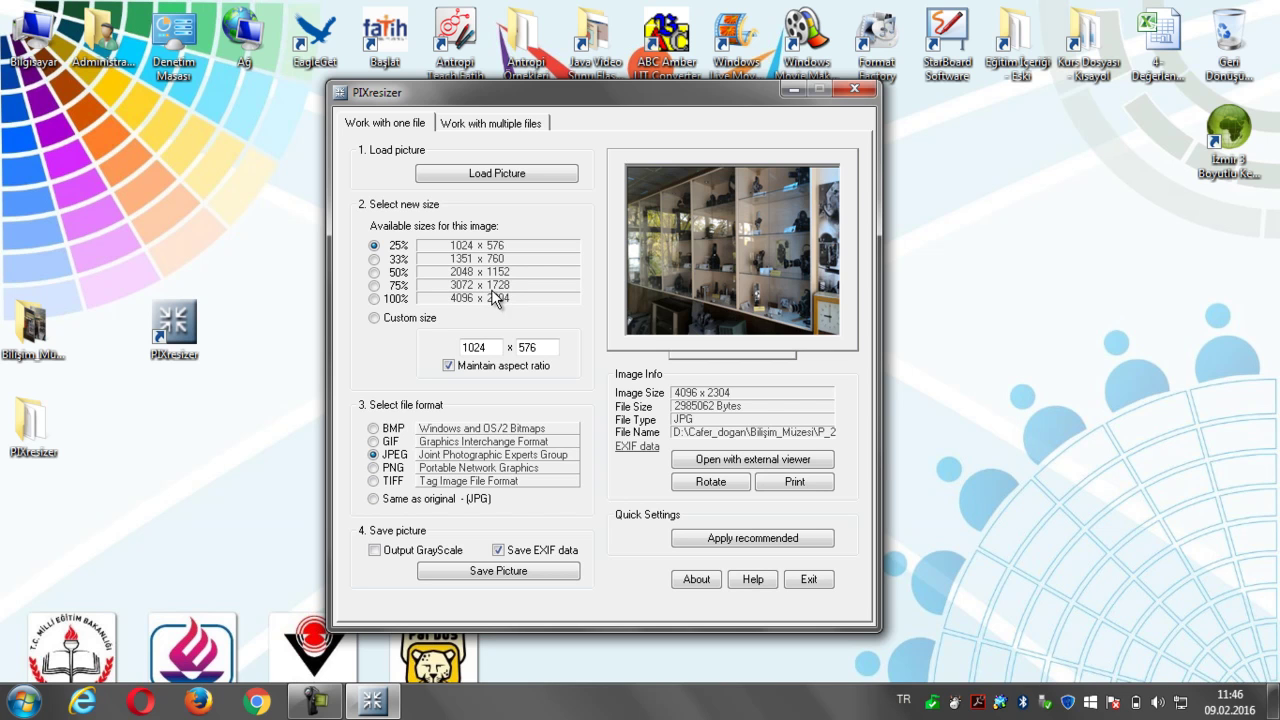
left_click(370, 244)
left_click(375, 318)
left_click_drag(495, 348, 459, 348)
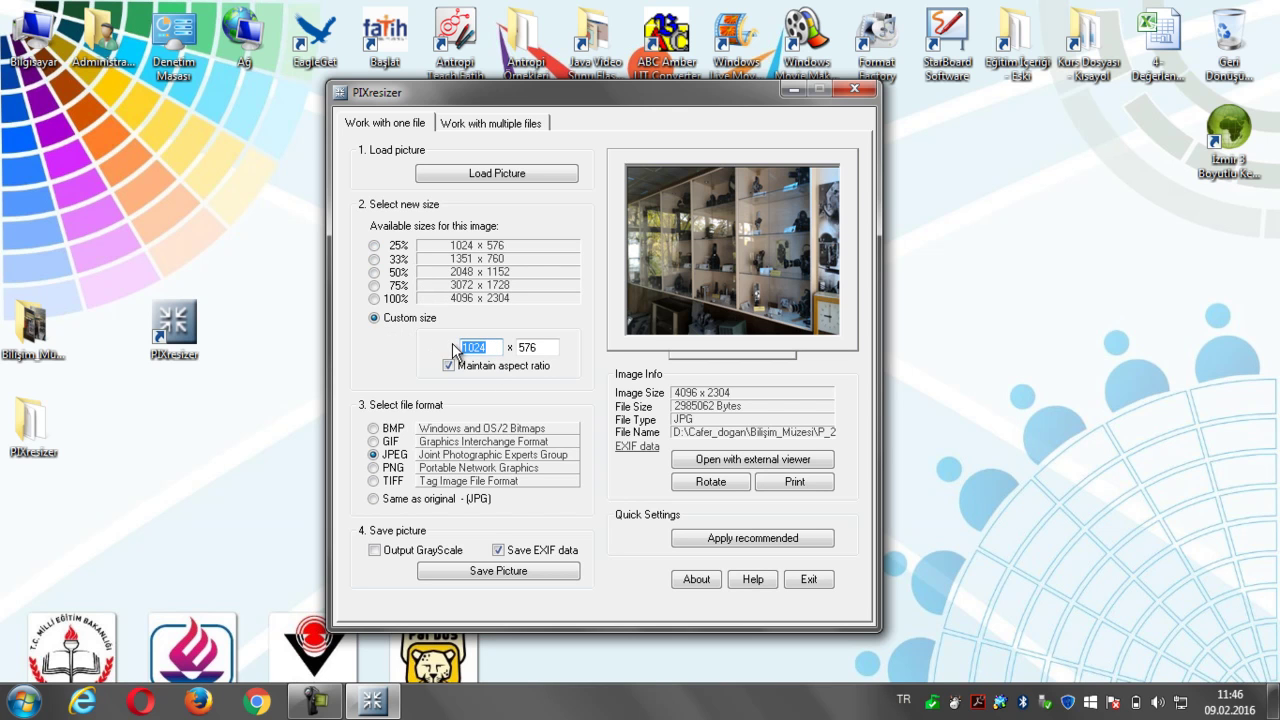
type("800")
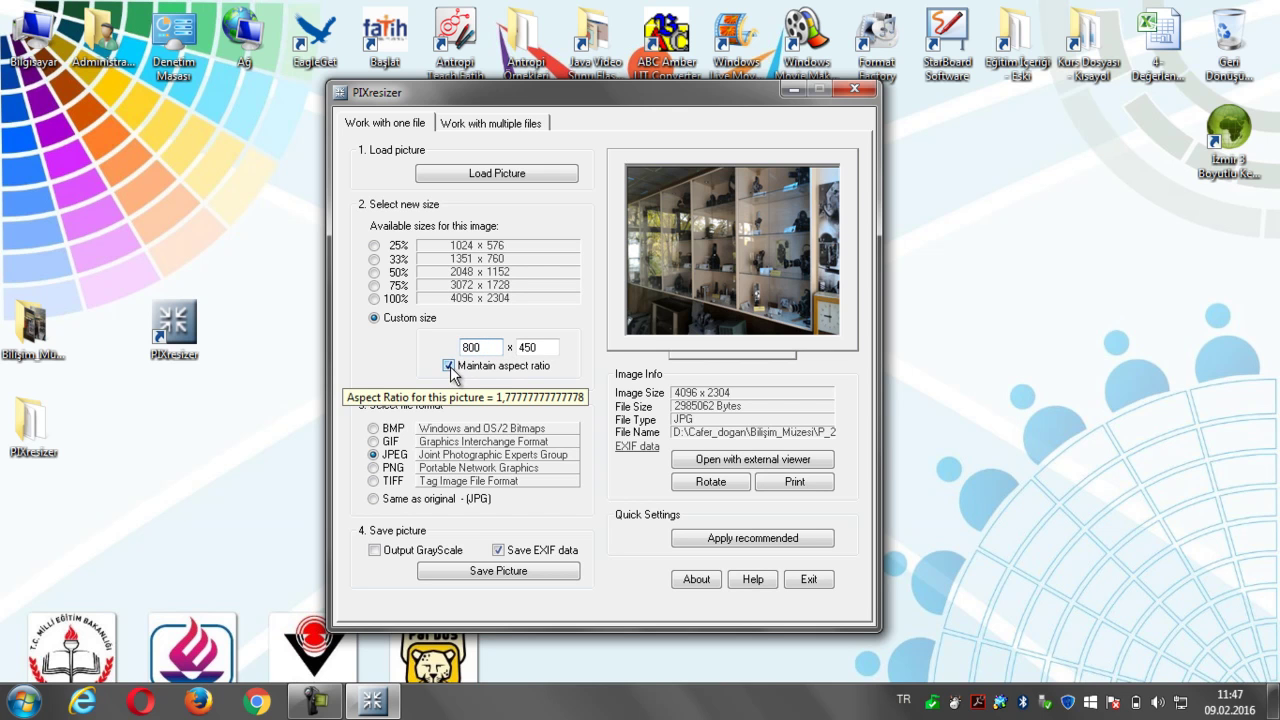
left_click(448, 366)
left_click(448, 366)
double_click(555, 347)
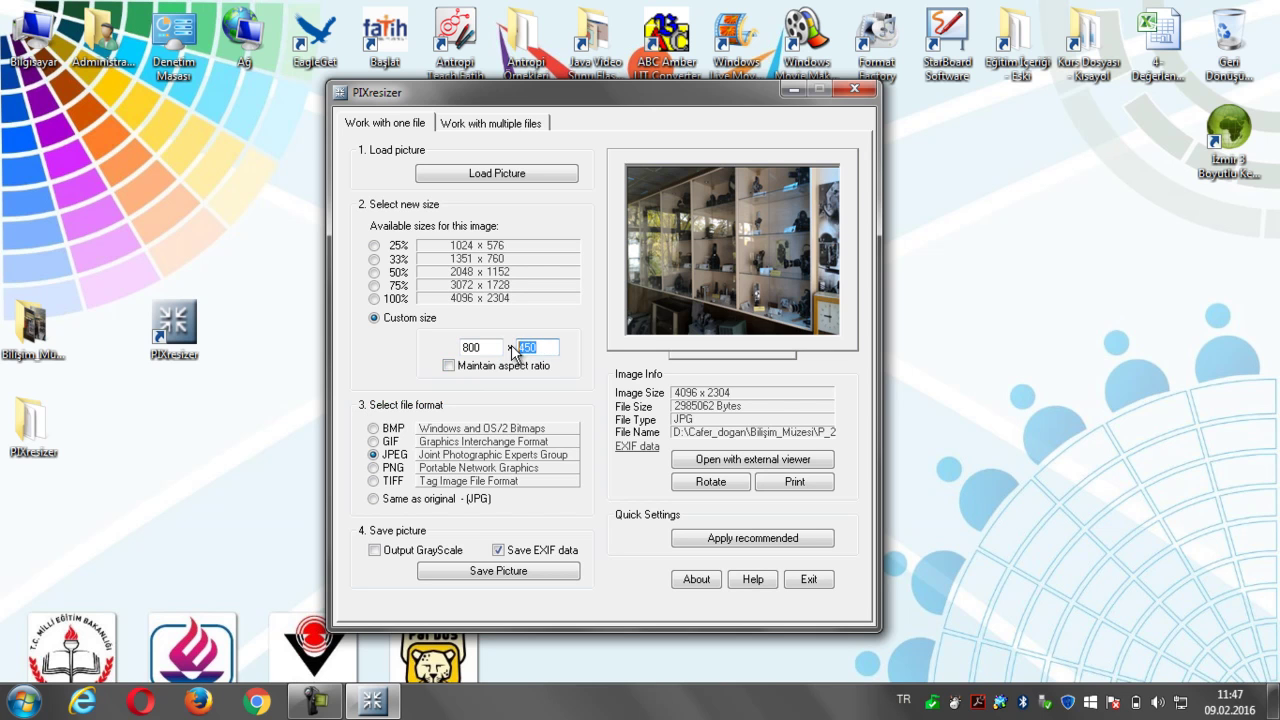
left_click(452, 366)
Keep JPEG as the output file format and turn off saving of EXIF data
left_click(452, 455)
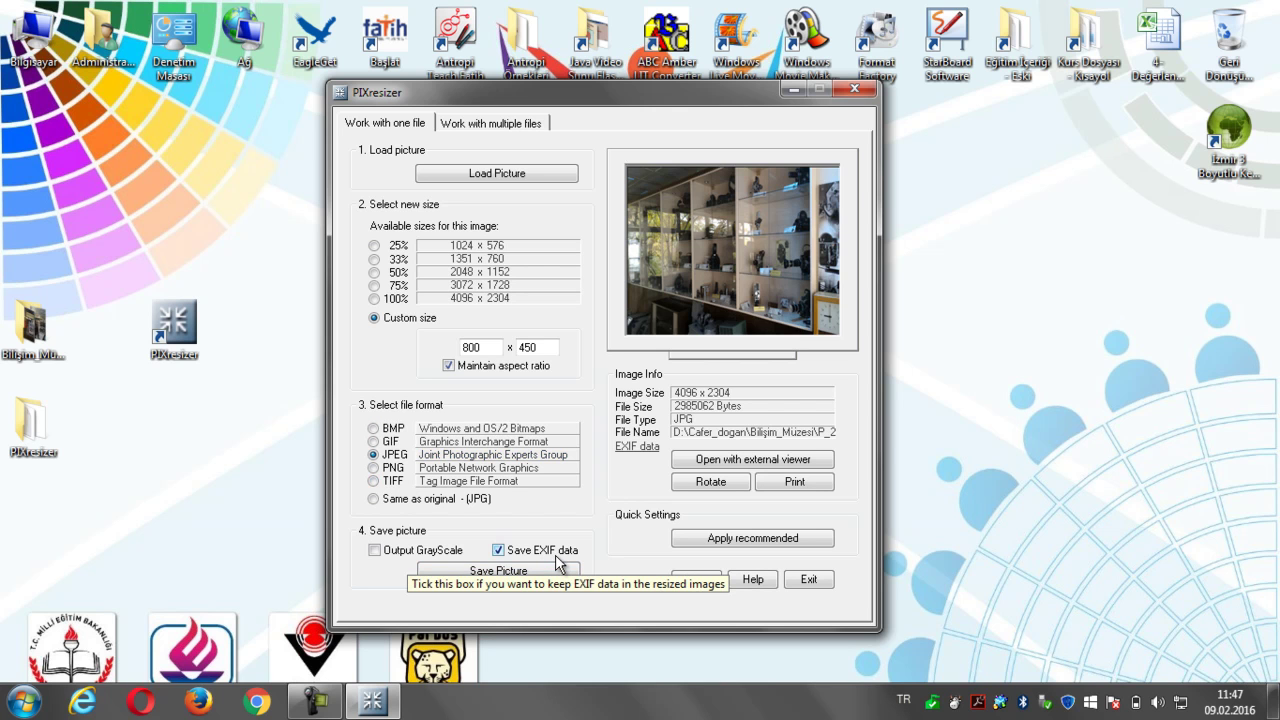
left_click(501, 557)
left_click(501, 557)
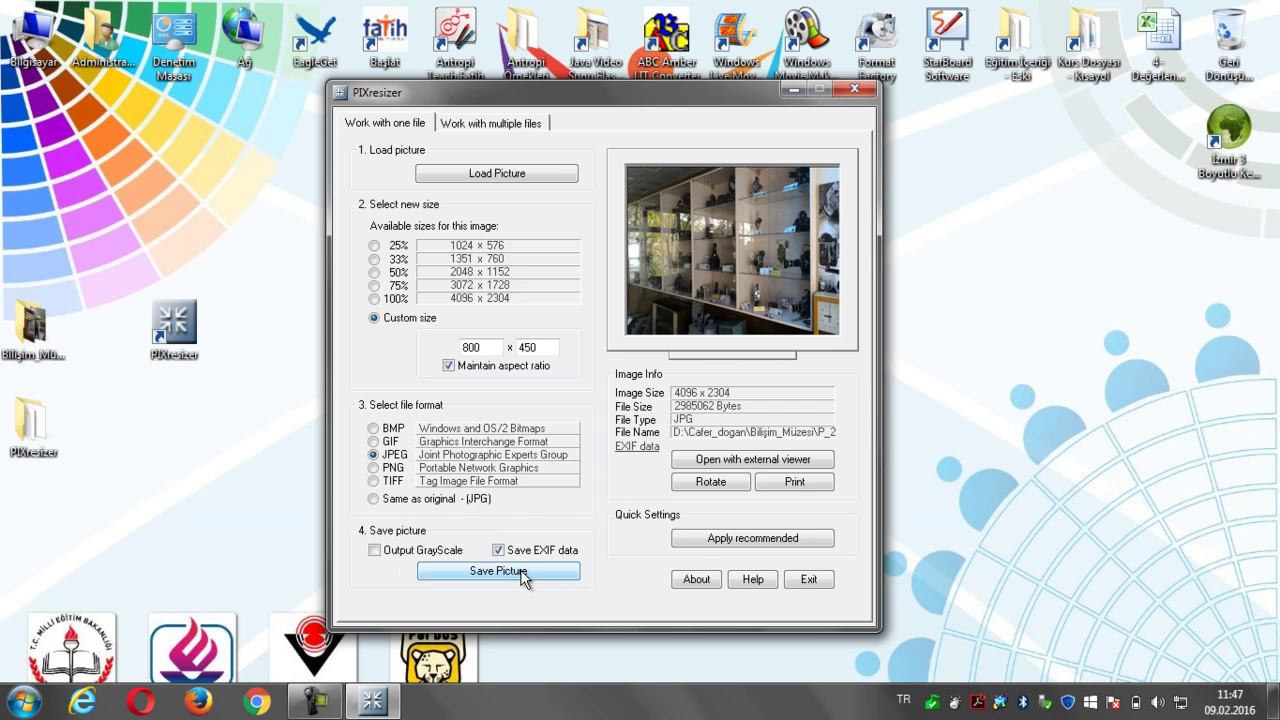
left_click(499, 552)
Save the resized picture to the desktop (Masaüstü) under the name küçültülmüş_foto
left_click(527, 569)
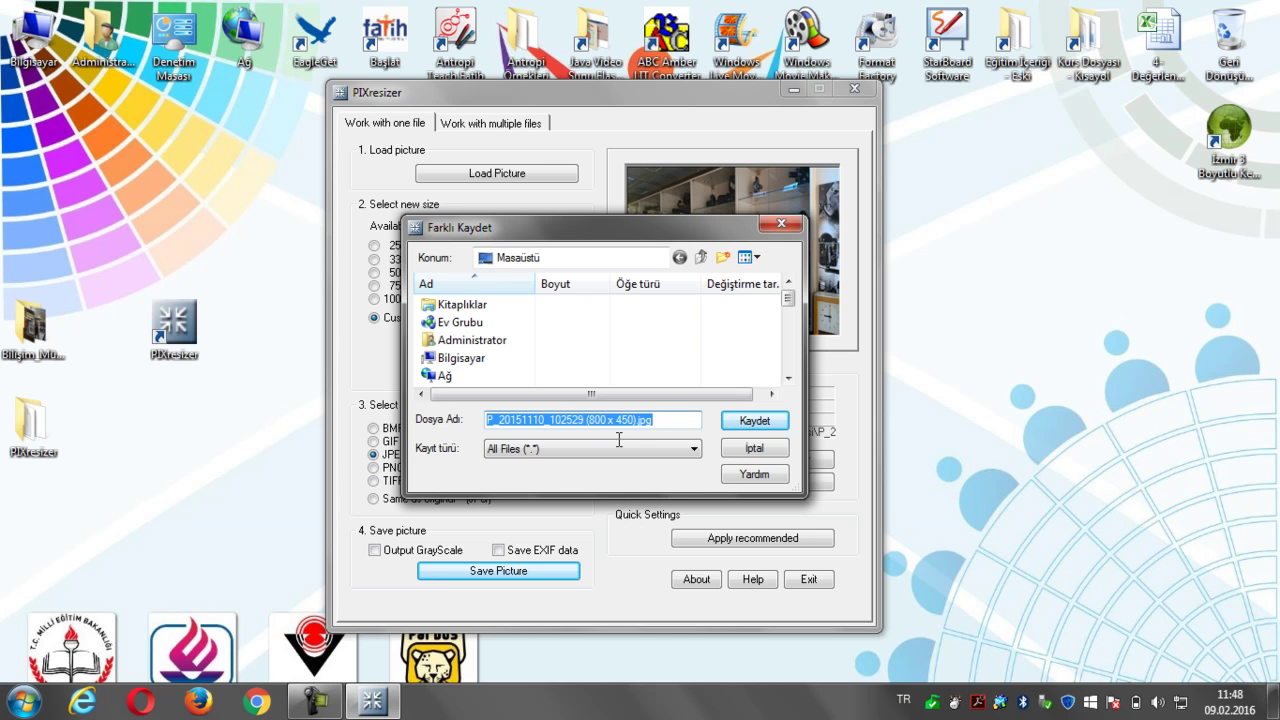
left_click(676, 259)
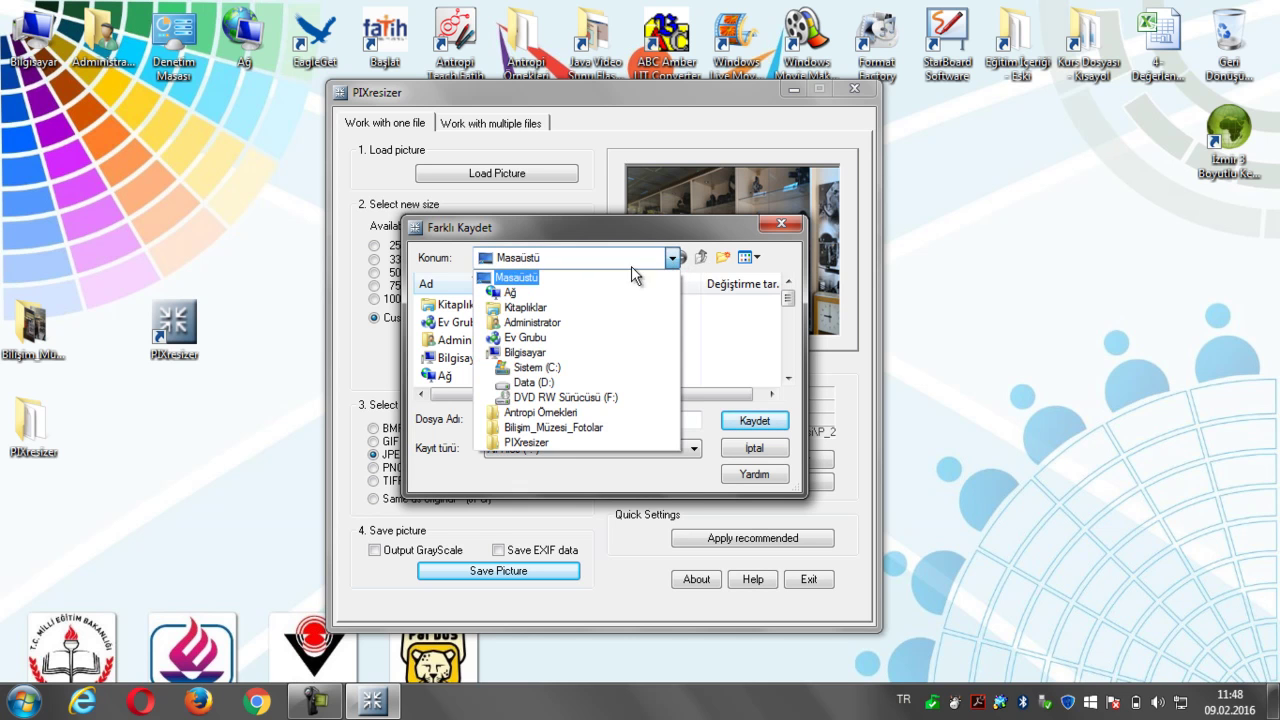
left_click(541, 283)
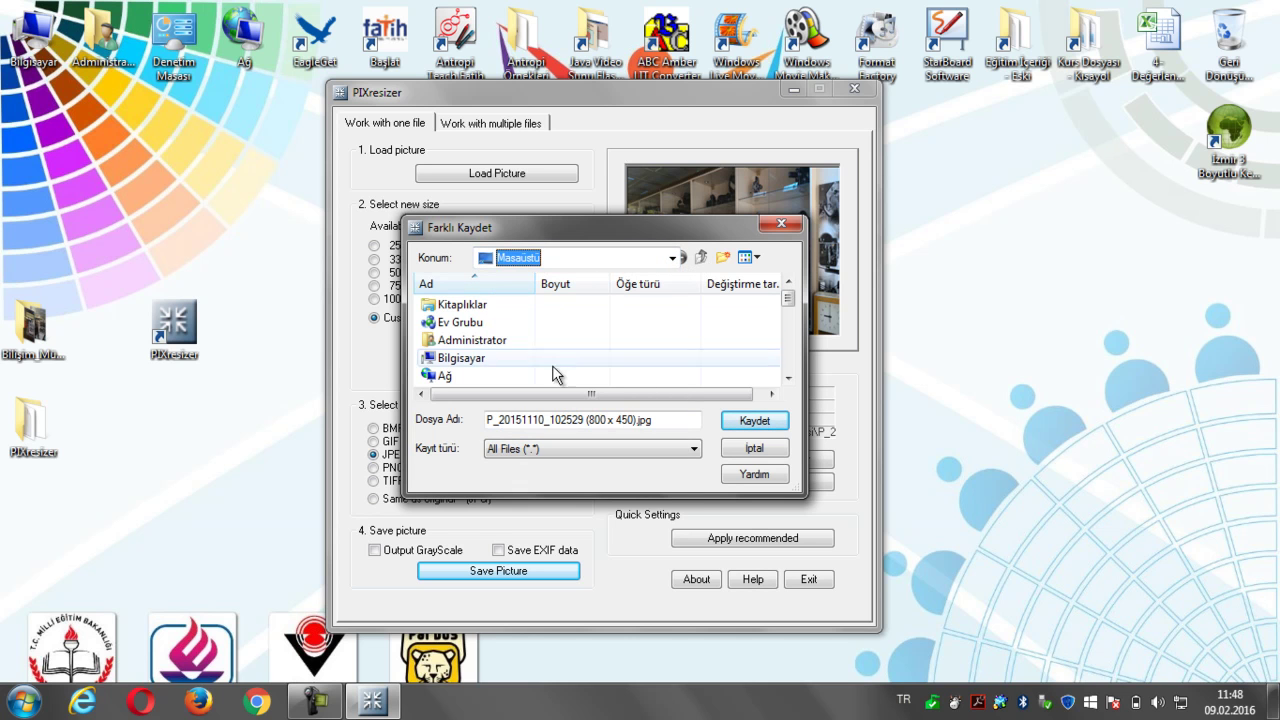
left_click_drag(657, 421, 447, 437)
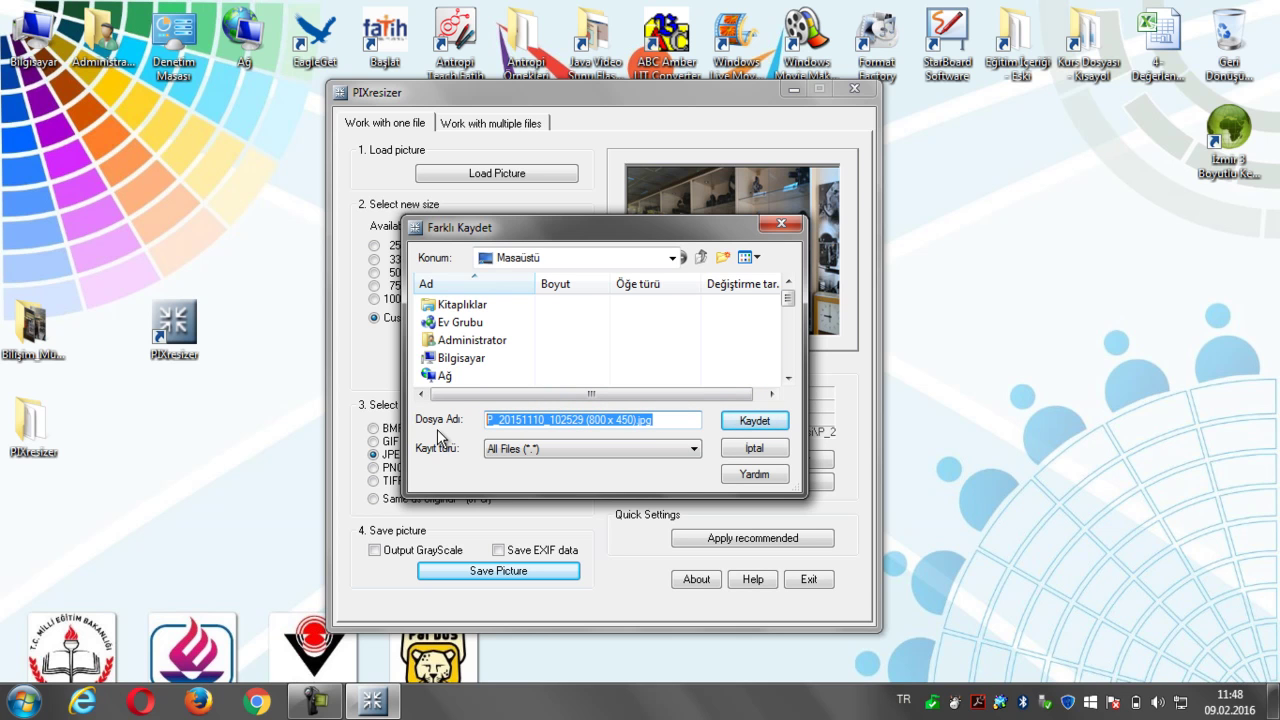
type("üçültülmüş")
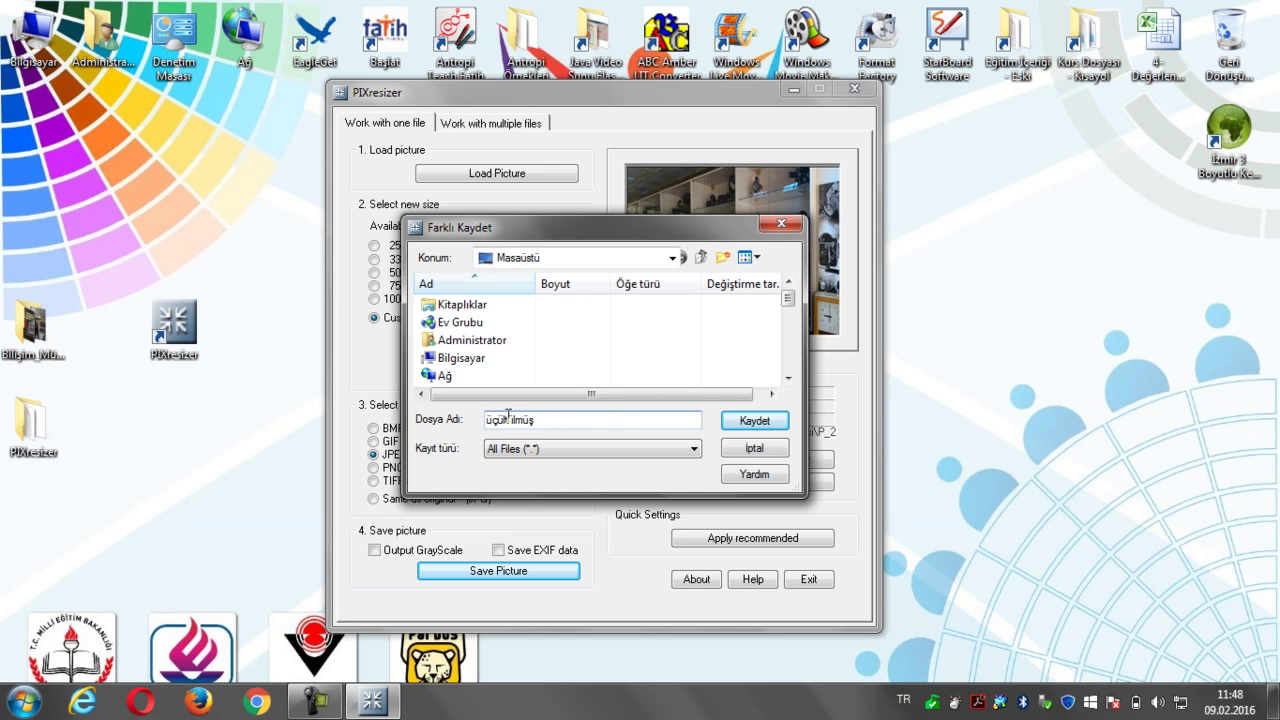
type("k")
left_click(752, 424)
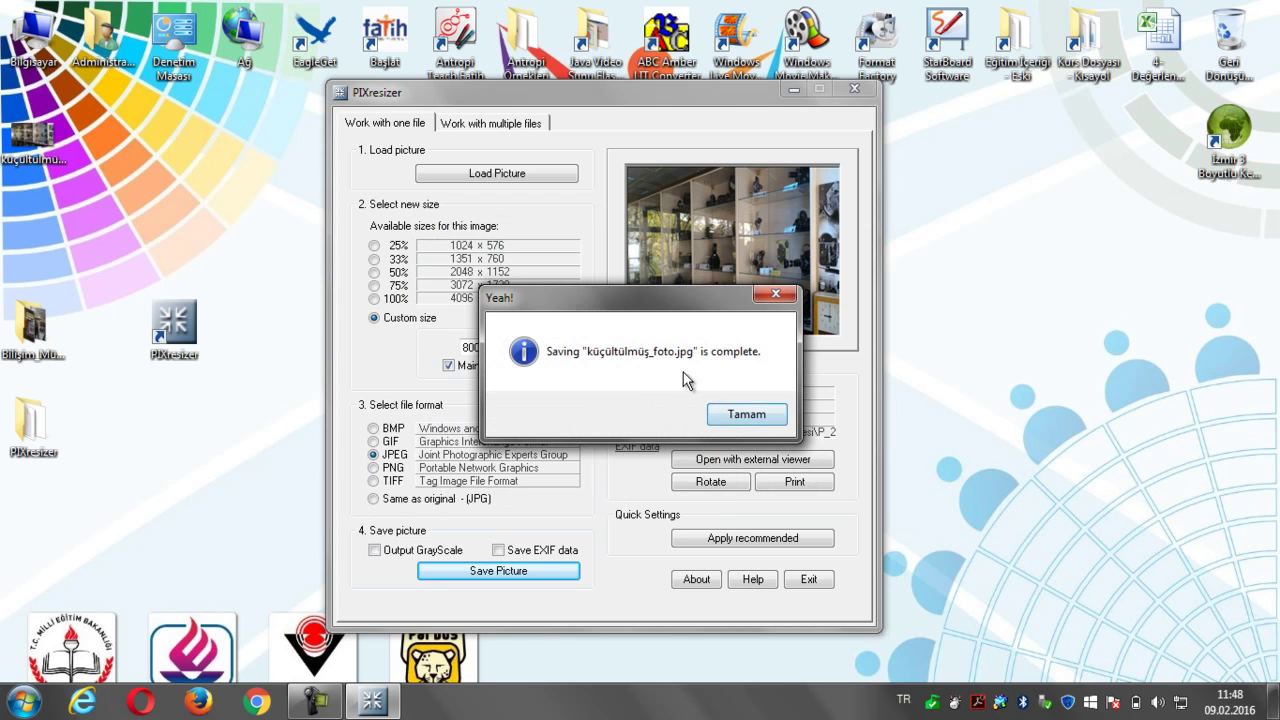
Move the saved küçültülmüş_foto.jpg below the PIXresizer shortcut on the desktop, check its dimensions and file size, and open it
left_click(740, 413)
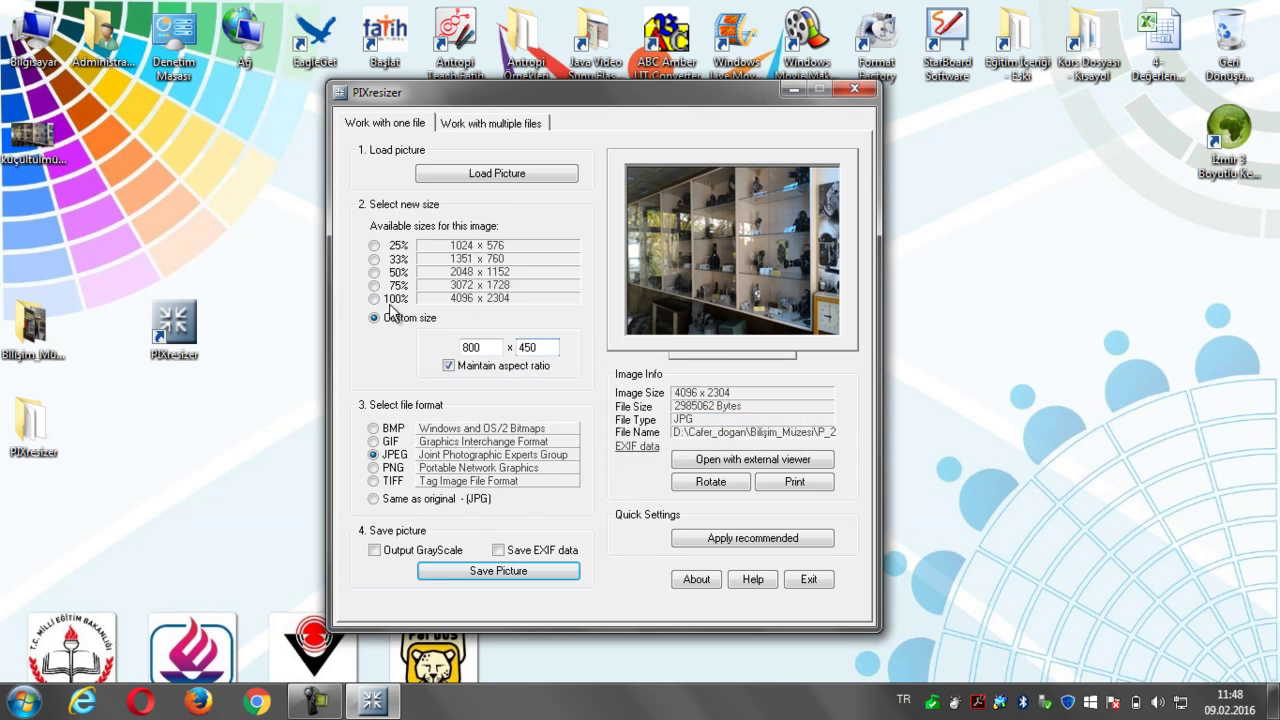
left_click_drag(38, 143, 177, 445)
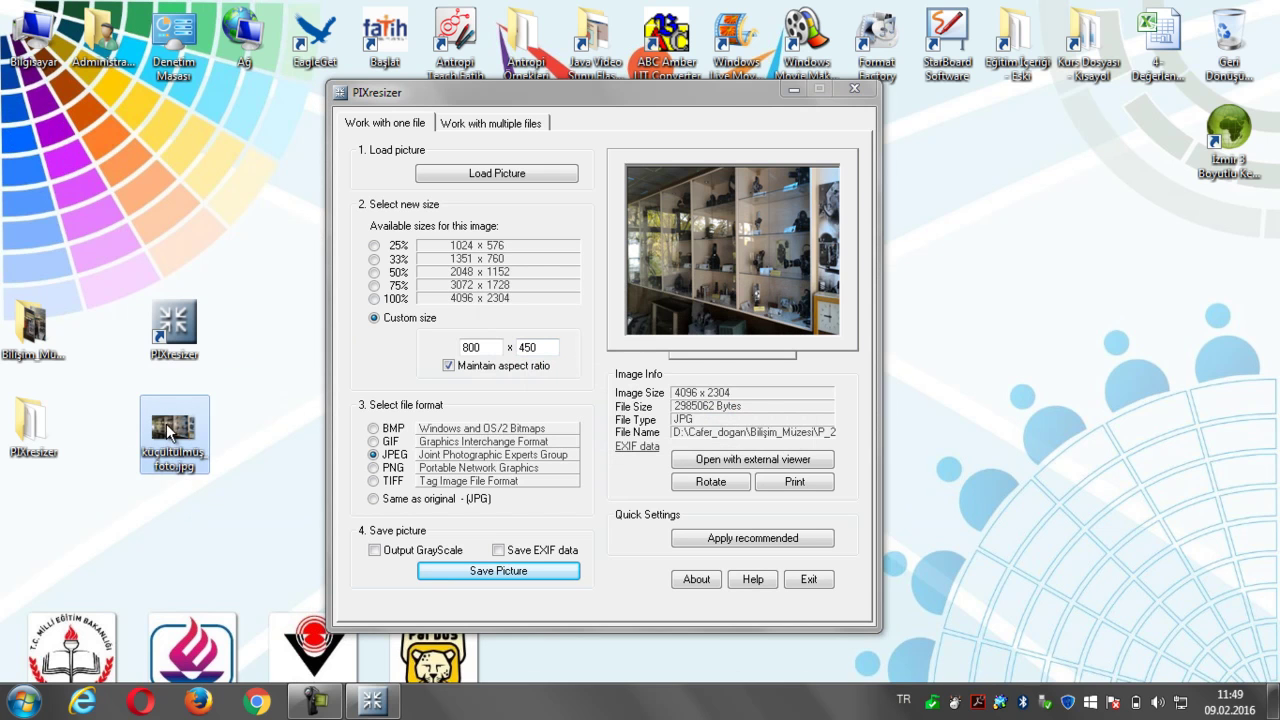
mouse_move(168, 432)
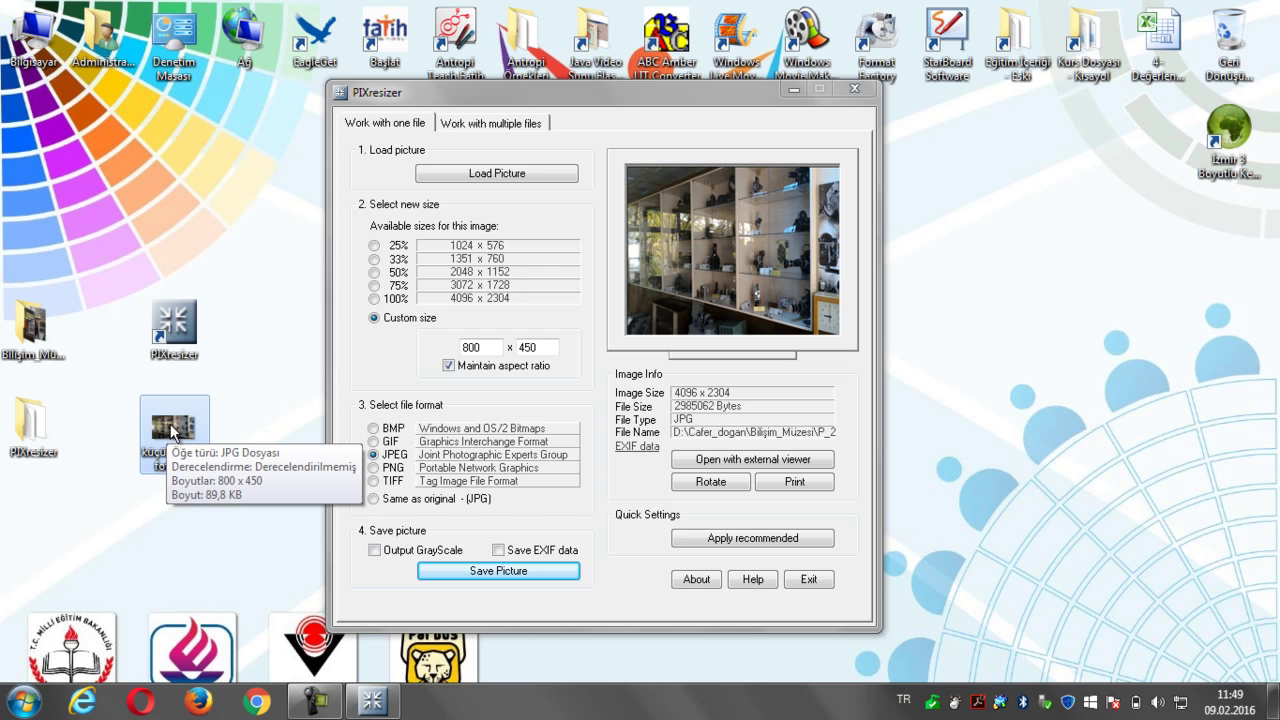
double_click(174, 430)
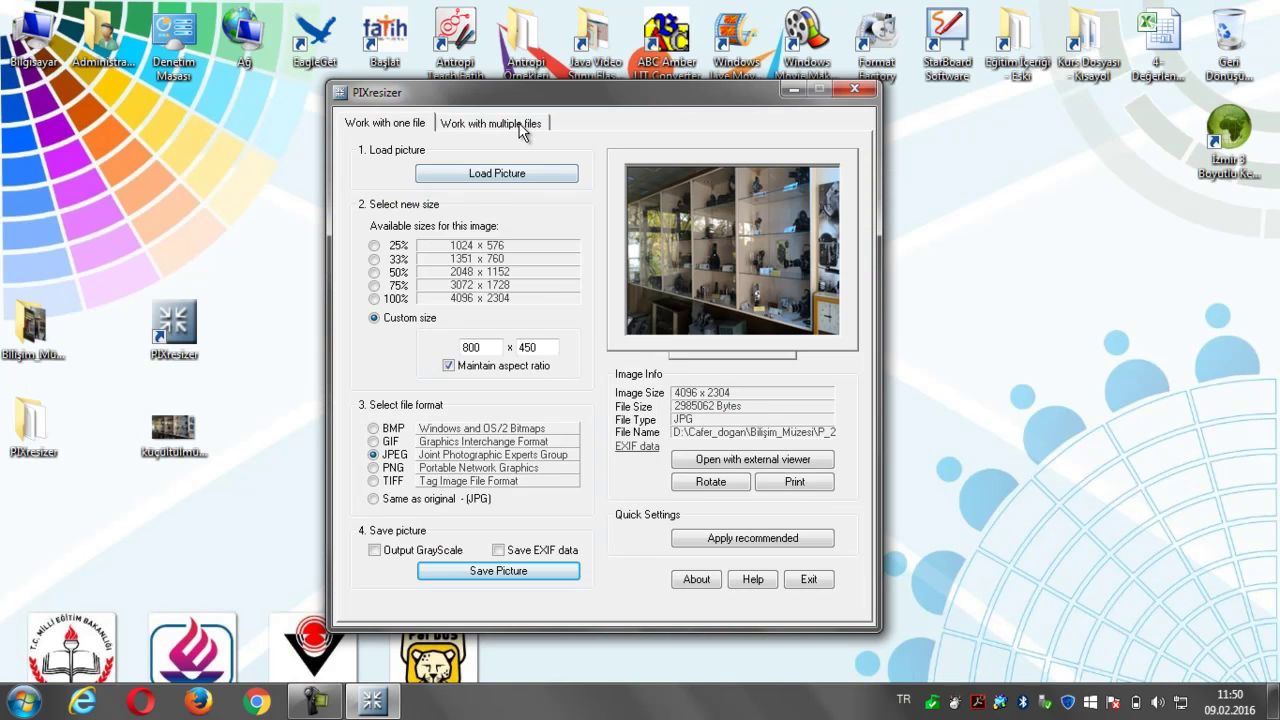
Switch to working with multiple files and set the desktop folder Bilişim_Müzesi_Fotolar as the source
left_click(521, 128)
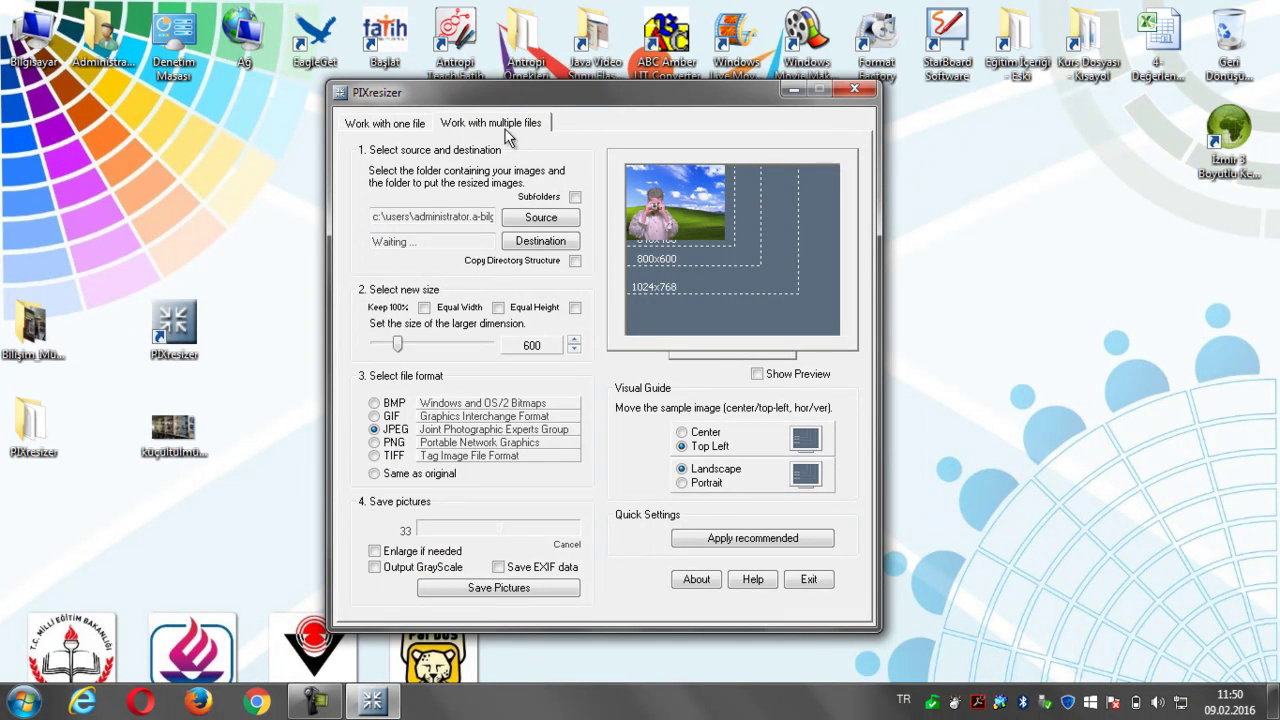
left_click(538, 220)
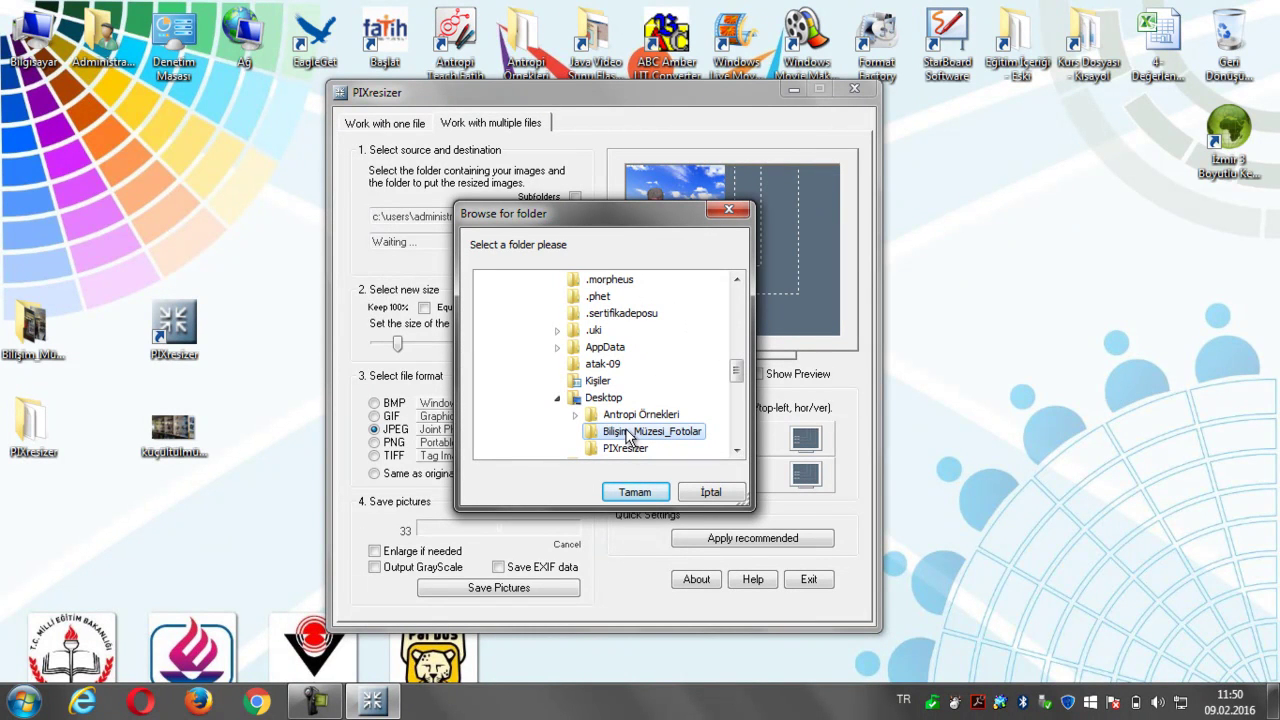
left_click(636, 492)
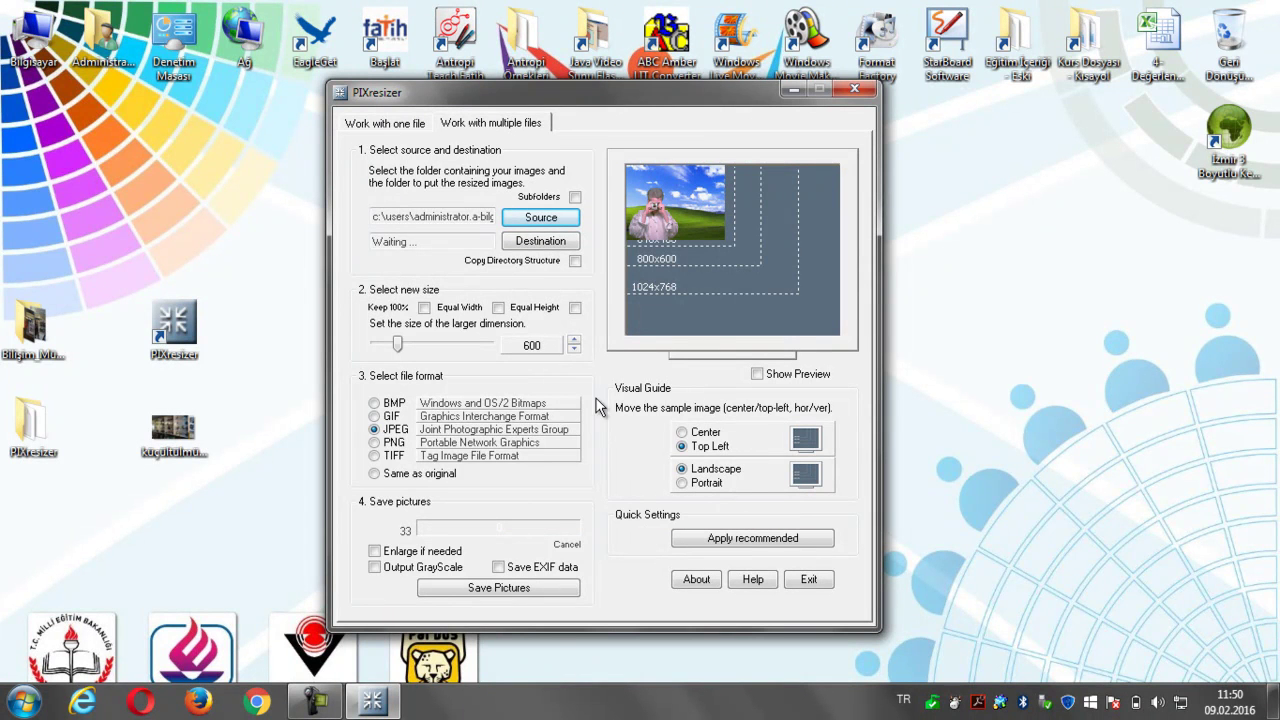
Create a new folder named Küçültülmüş_hali on the desktop and set it as the destination for the resized images
left_click(533, 248)
left_click(527, 245)
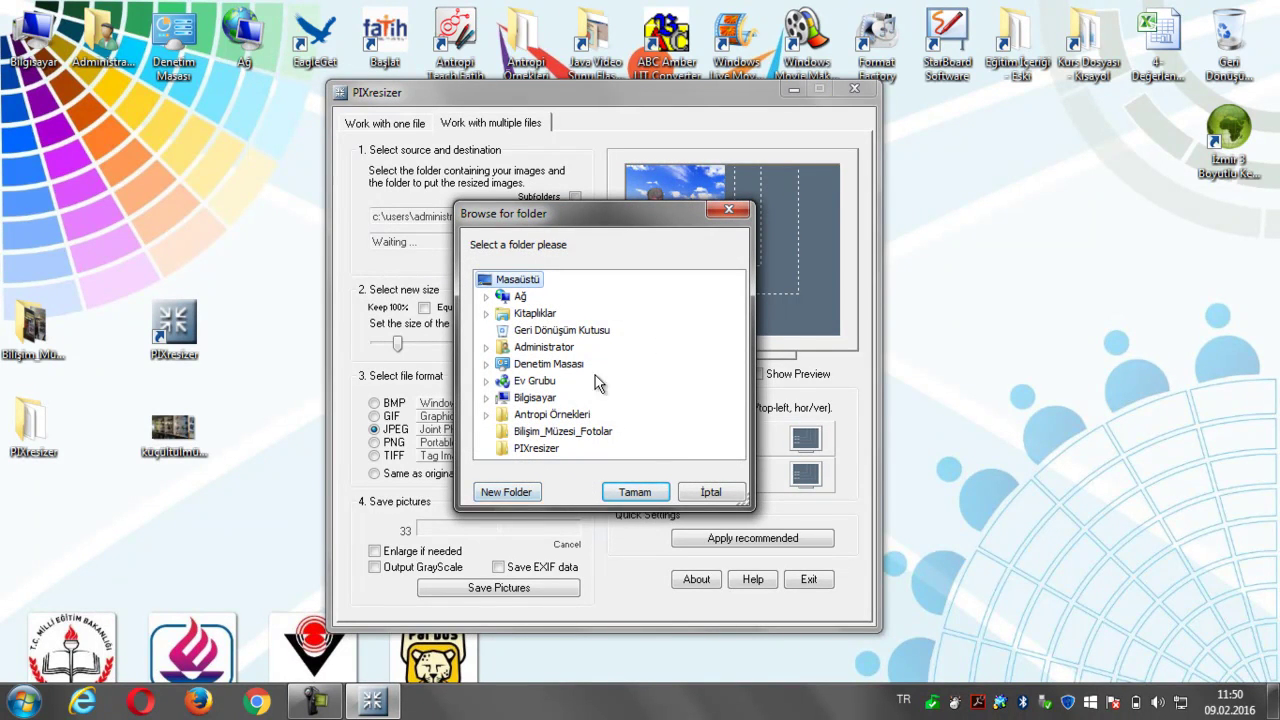
left_click(516, 494)
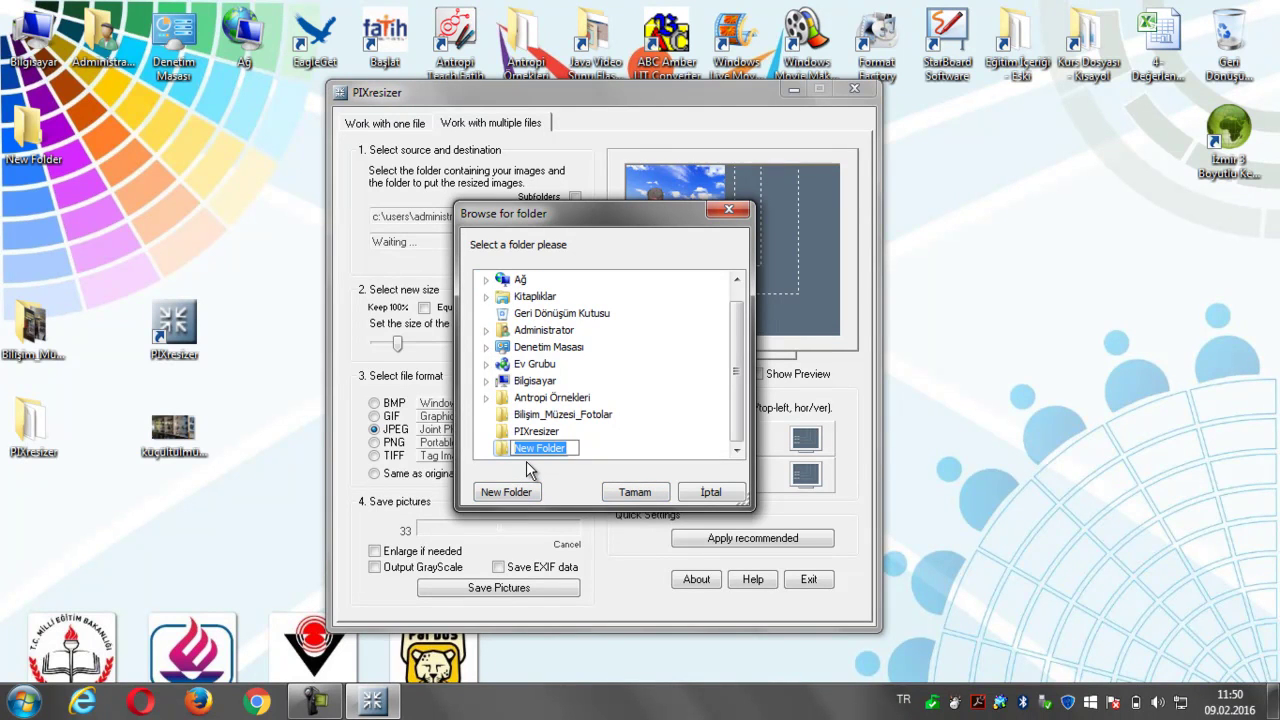
type("Küçültülmüş_f")
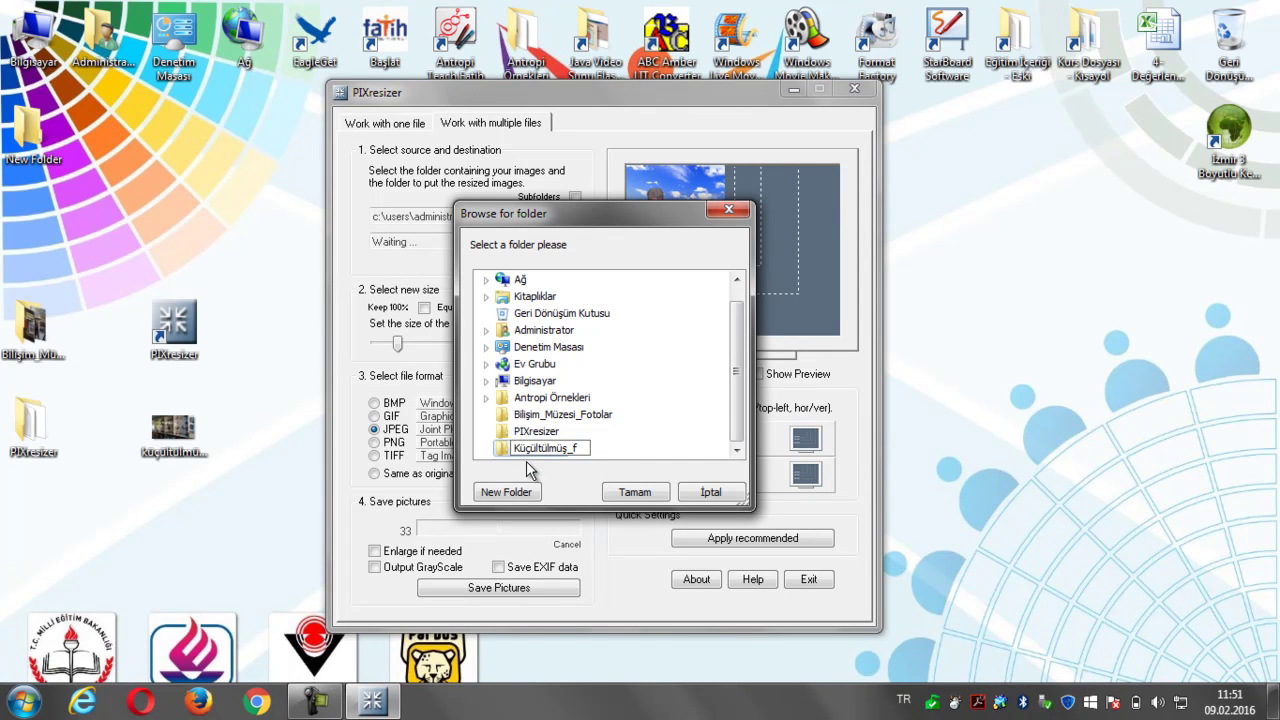
key("BackSpace")
type("hali")
key("Return")
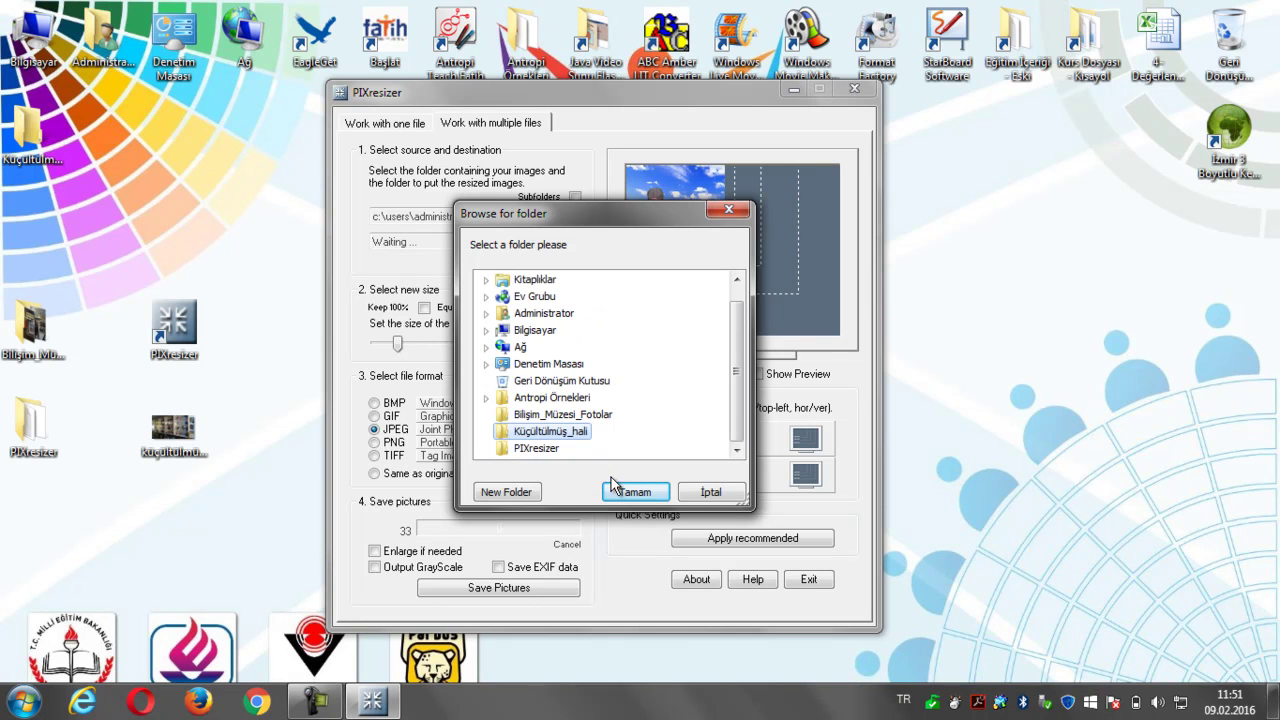
left_click(637, 494)
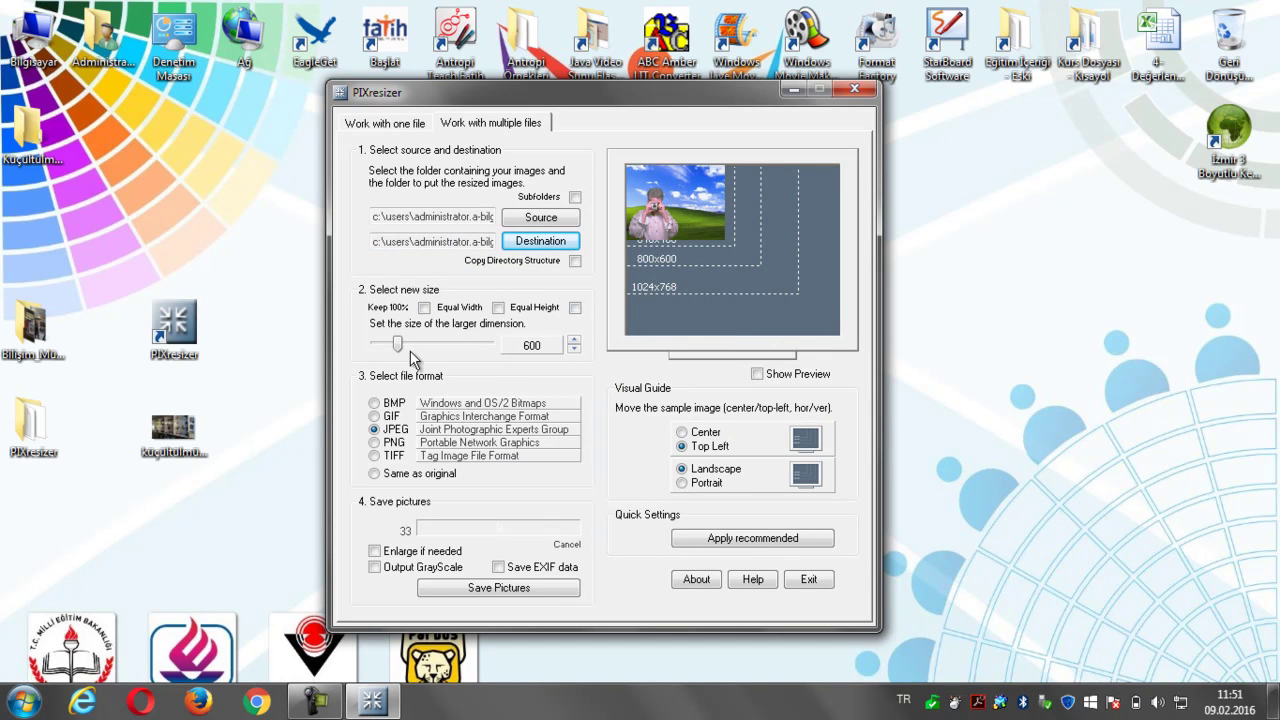
Set the size of the larger dimension to 940 pixels for the batch resize
left_click_drag(402, 346, 416, 350)
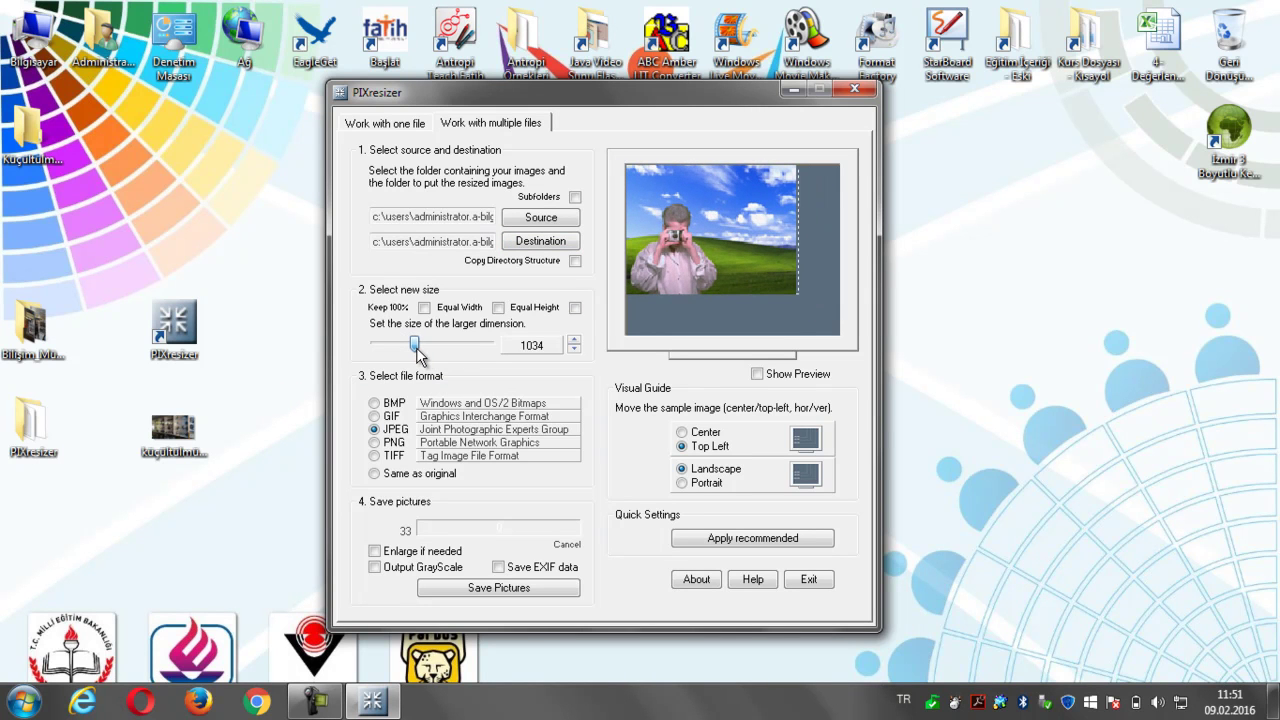
left_click_drag(419, 358, 418, 360)
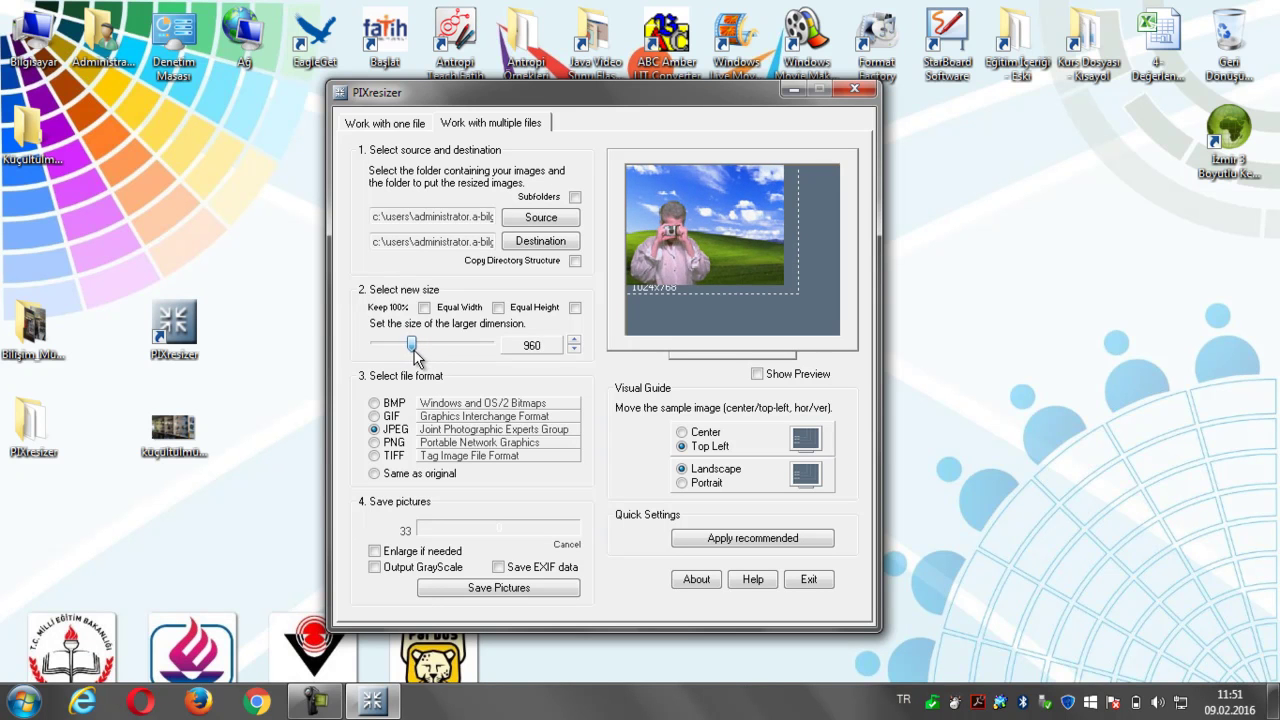
left_click(574, 352)
left_click(574, 350)
left_click(574, 350)
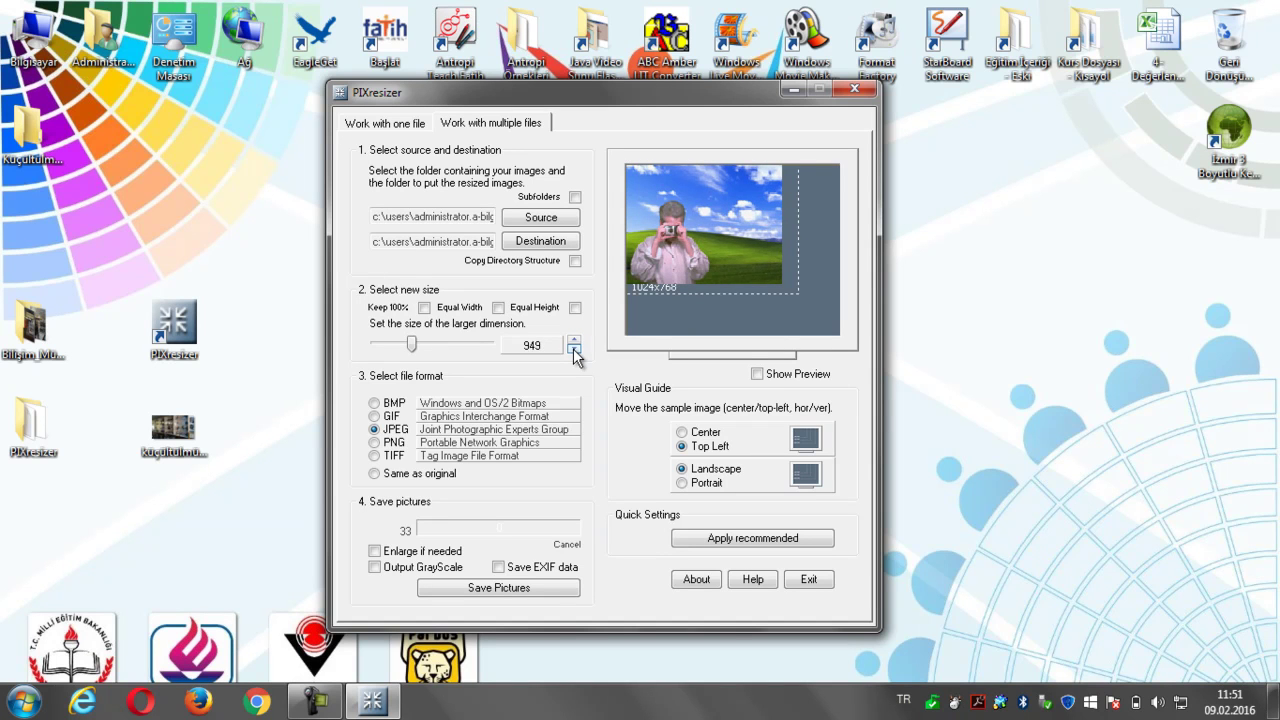
left_click(574, 351)
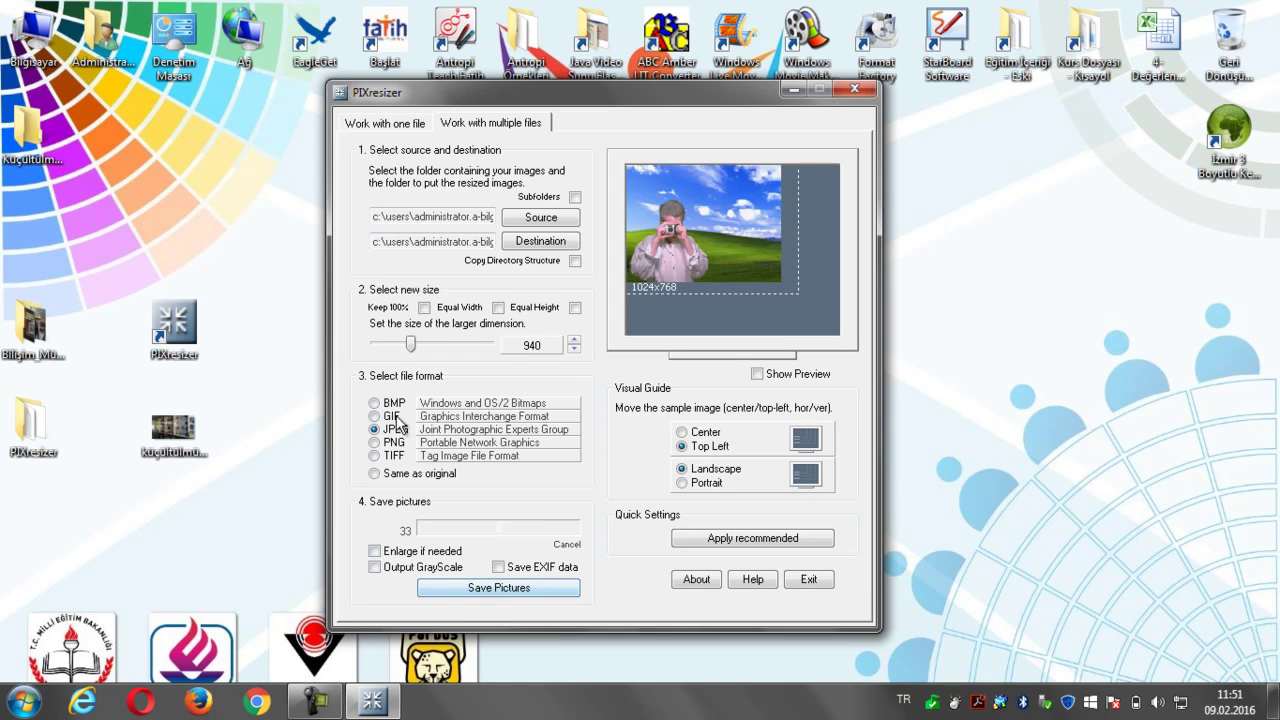
Save the resized pictures as JPEG and move the Küçültülmüş_hali folder beside the PIXresizer shortcut on the desktop
left_click(488, 590)
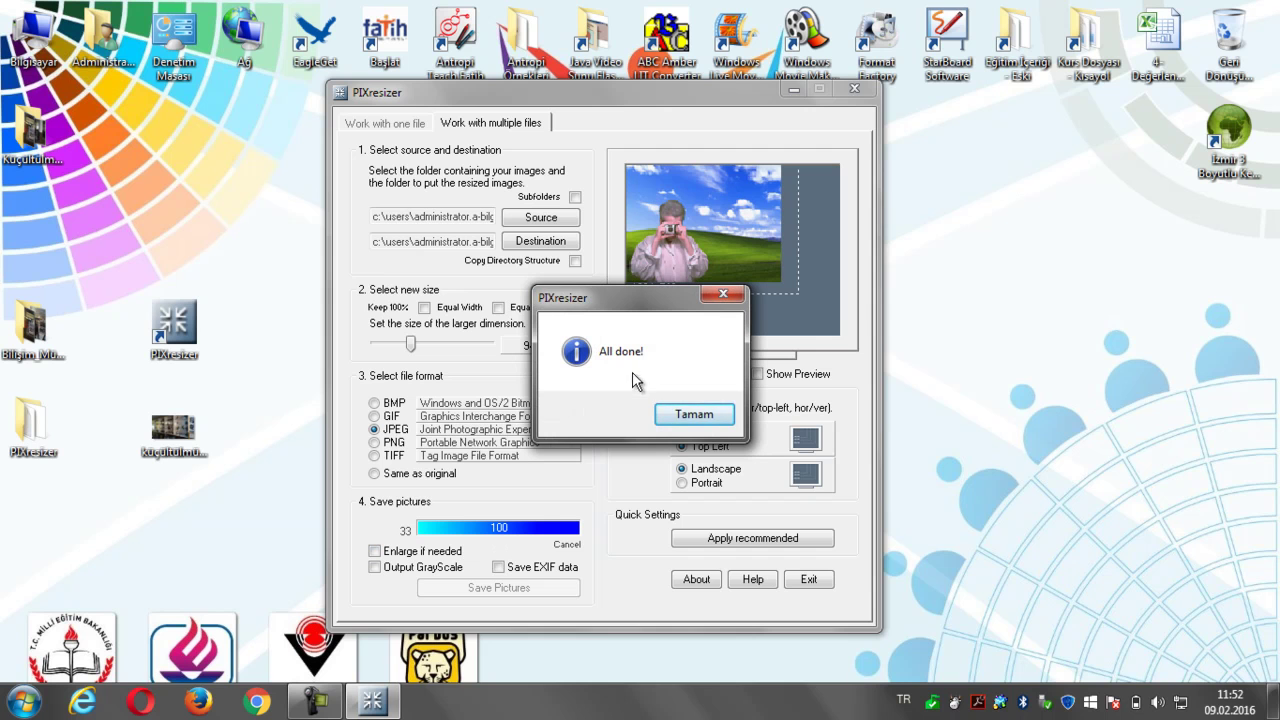
left_click(694, 416)
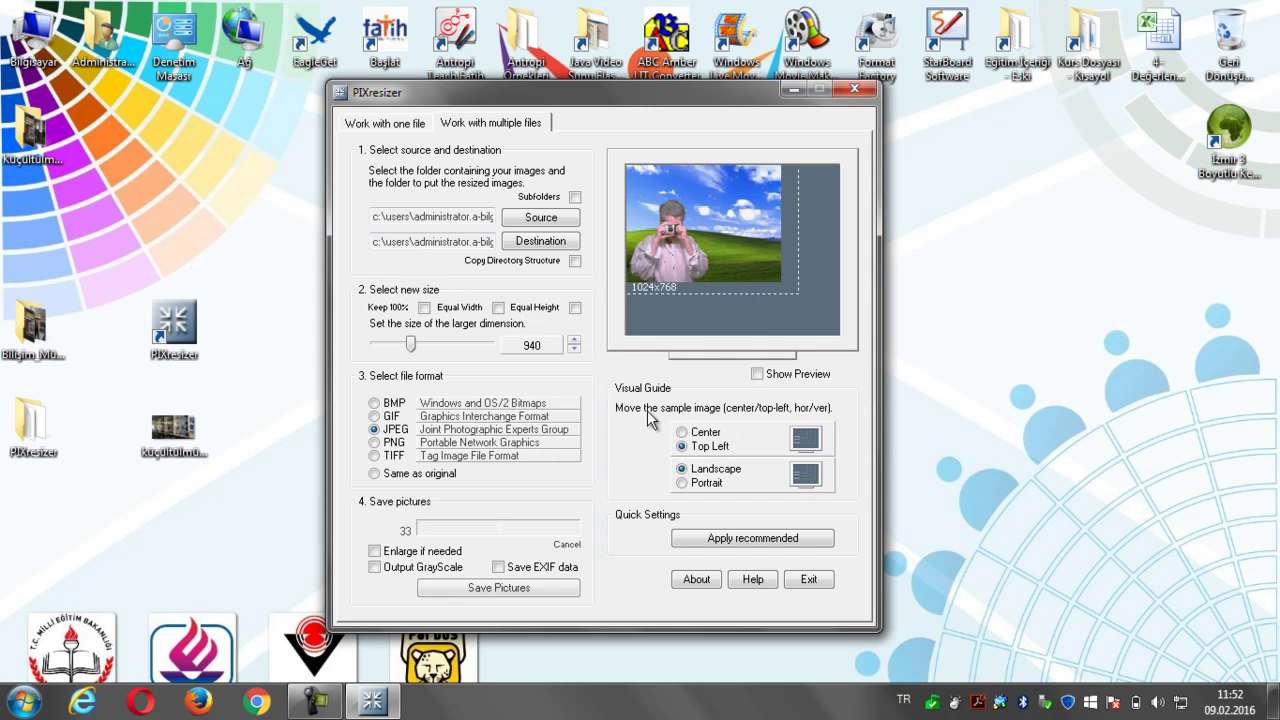
left_click_drag(33, 133, 255, 342)
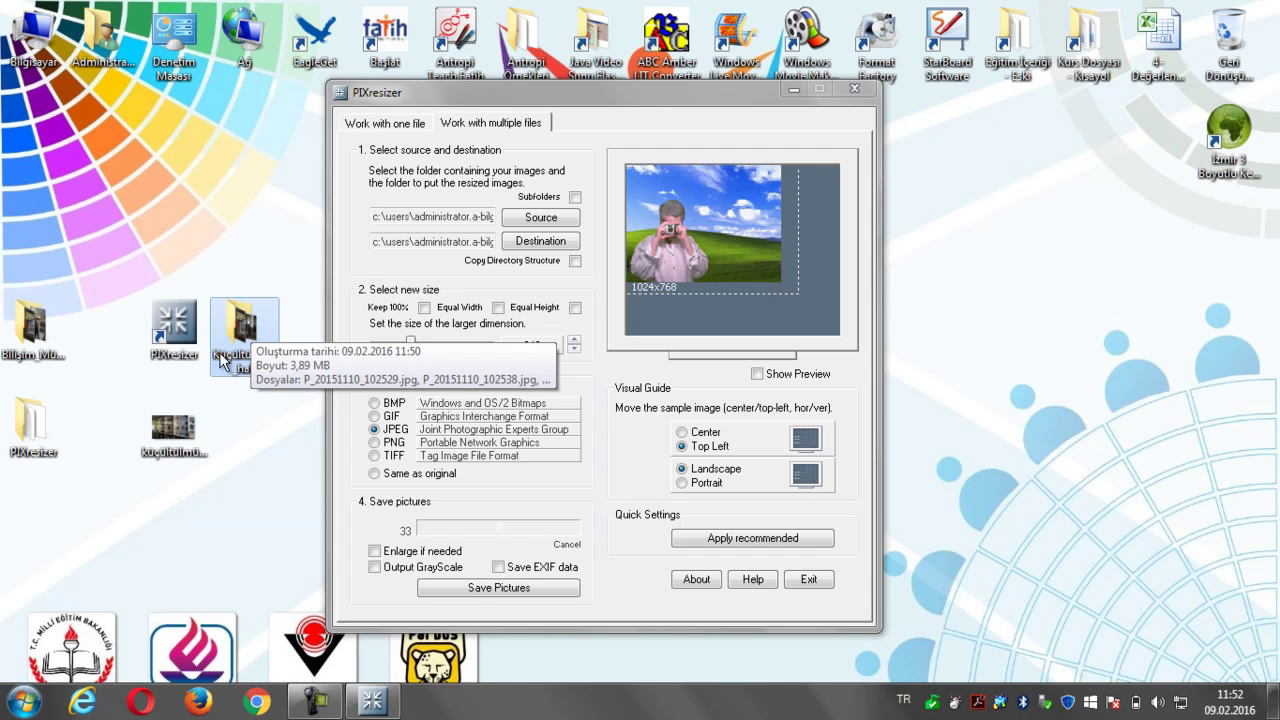
Open the Bilişim_Müzesi_Fotolar folder and check the dimensions and file size of the original photos
double_click(40, 338)
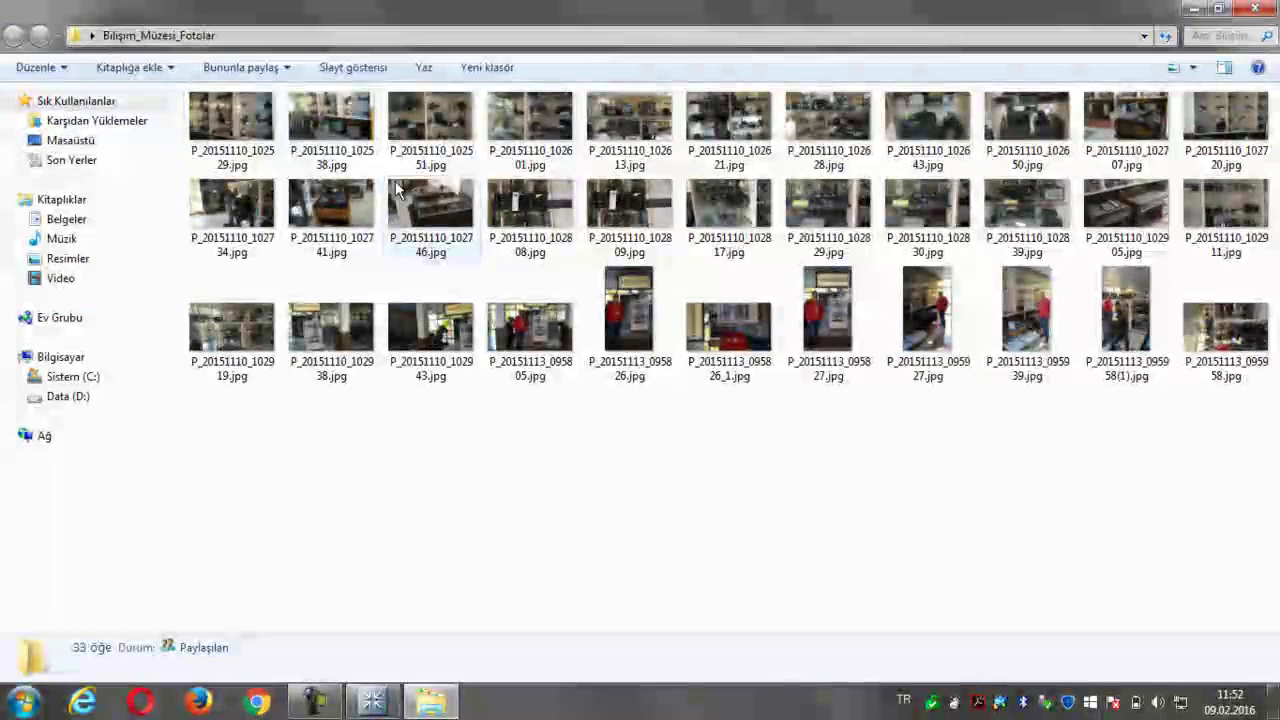
mouse_move(313, 129)
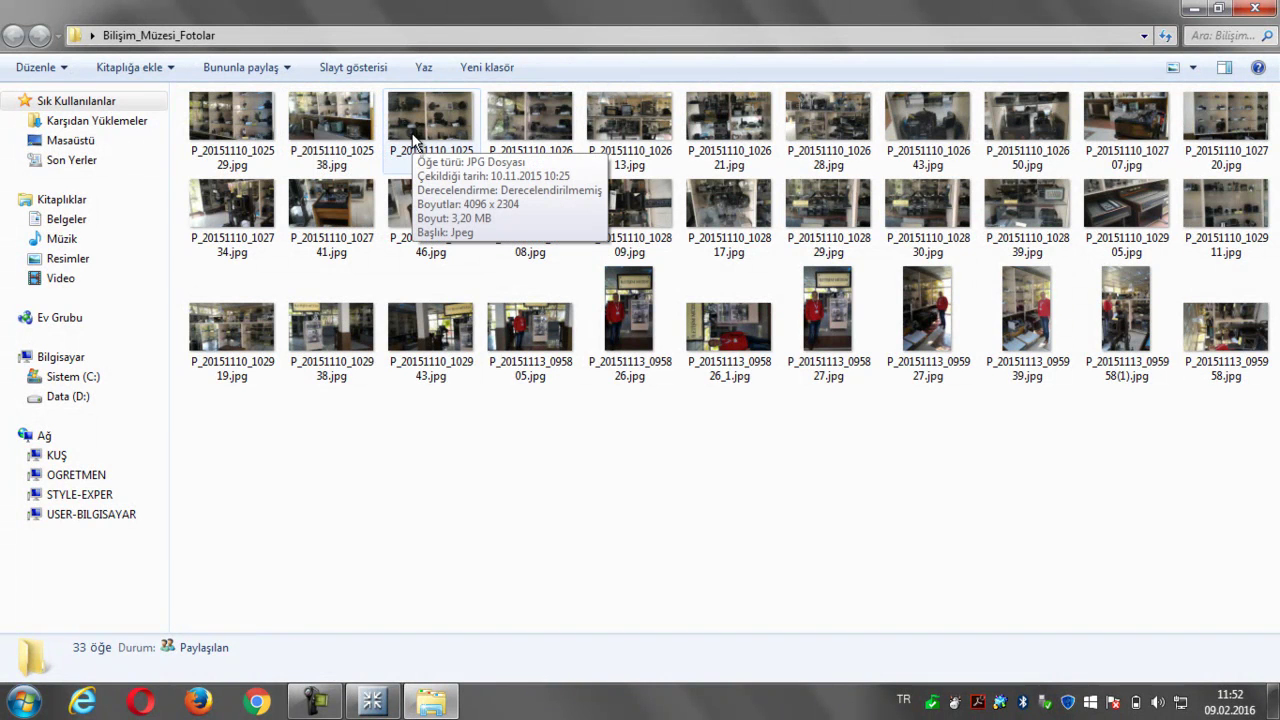
left_click(430, 158)
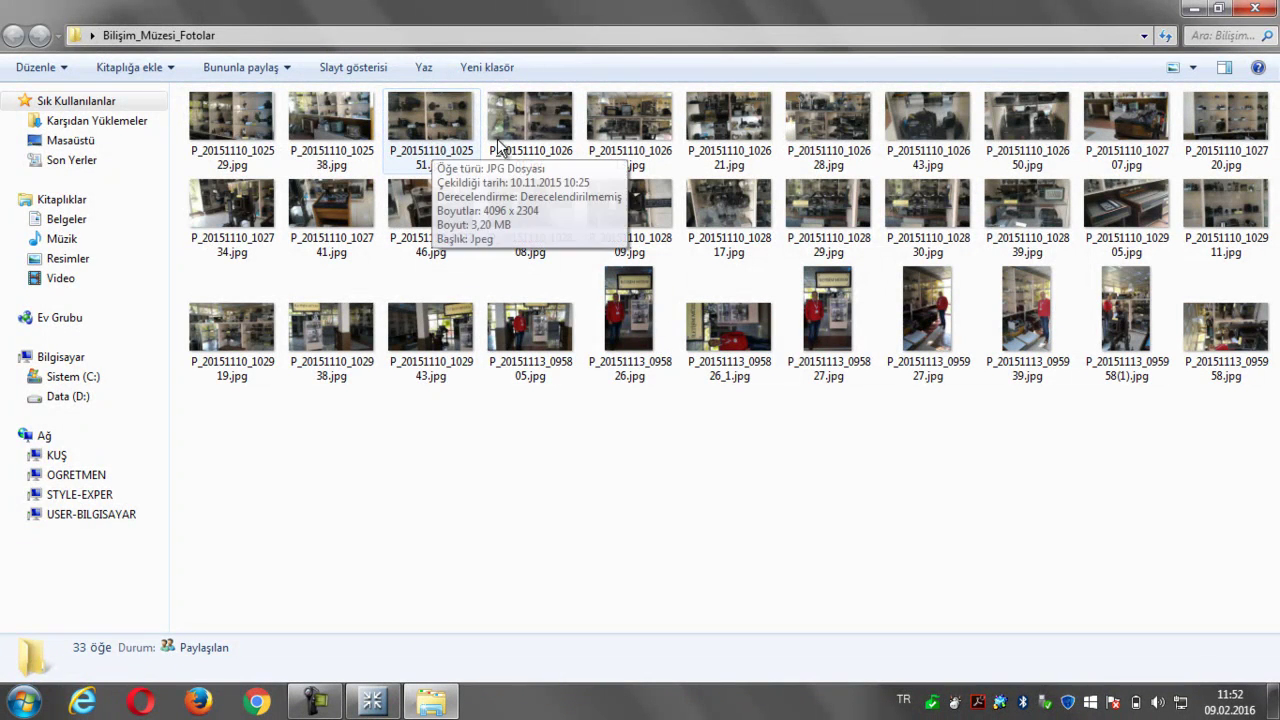
left_click(1264, 9)
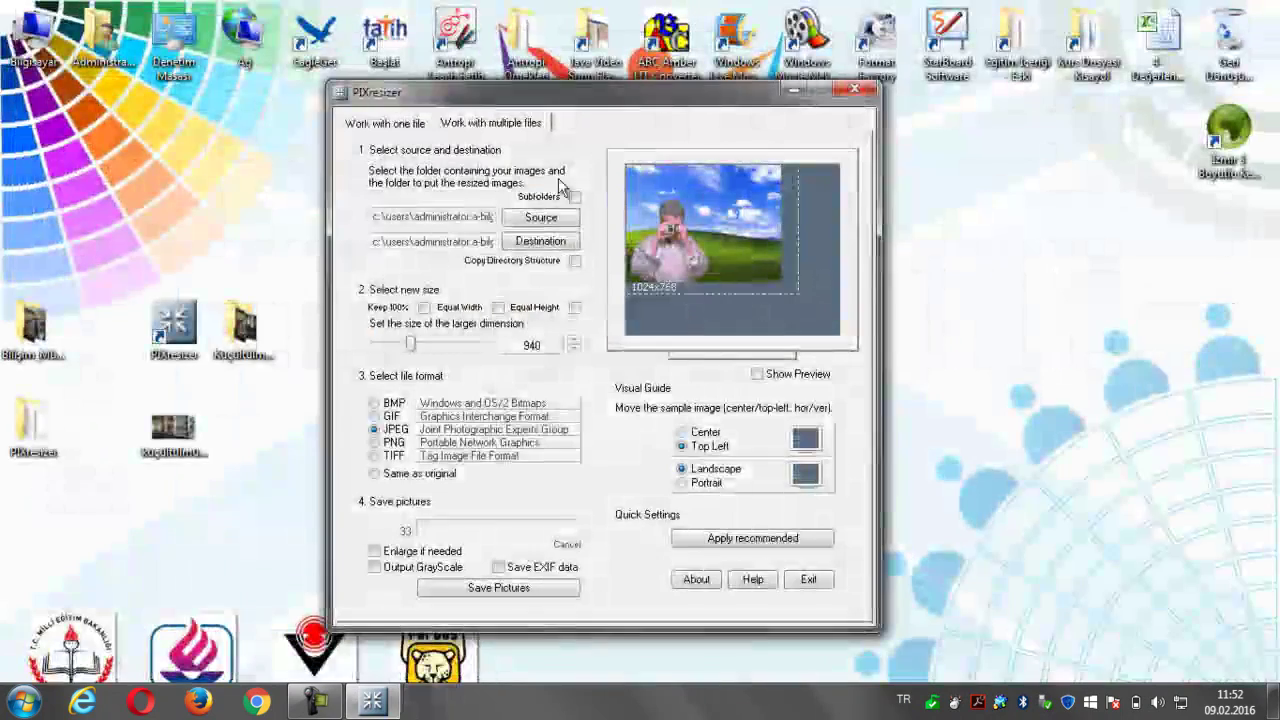
Open the Küçültülmüş_hali folder and check the dimensions and file size of the resized photos
double_click(244, 333)
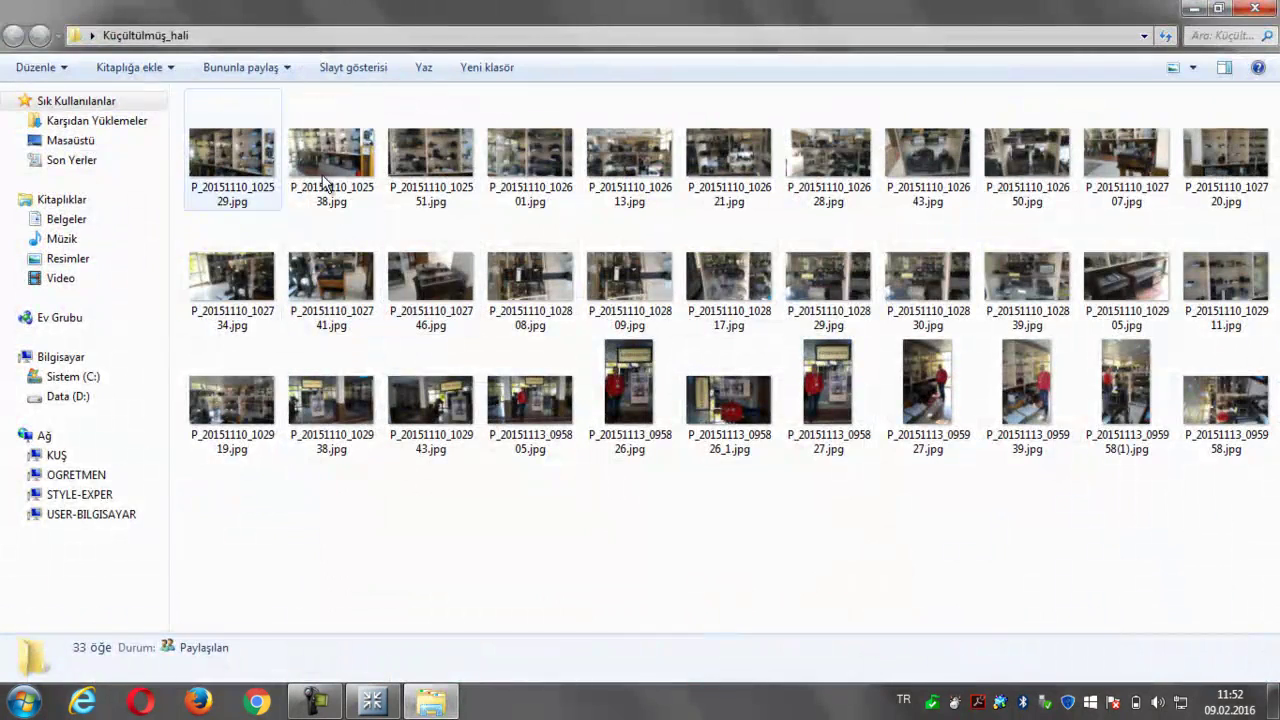
mouse_move(348, 165)
mouse_move(244, 171)
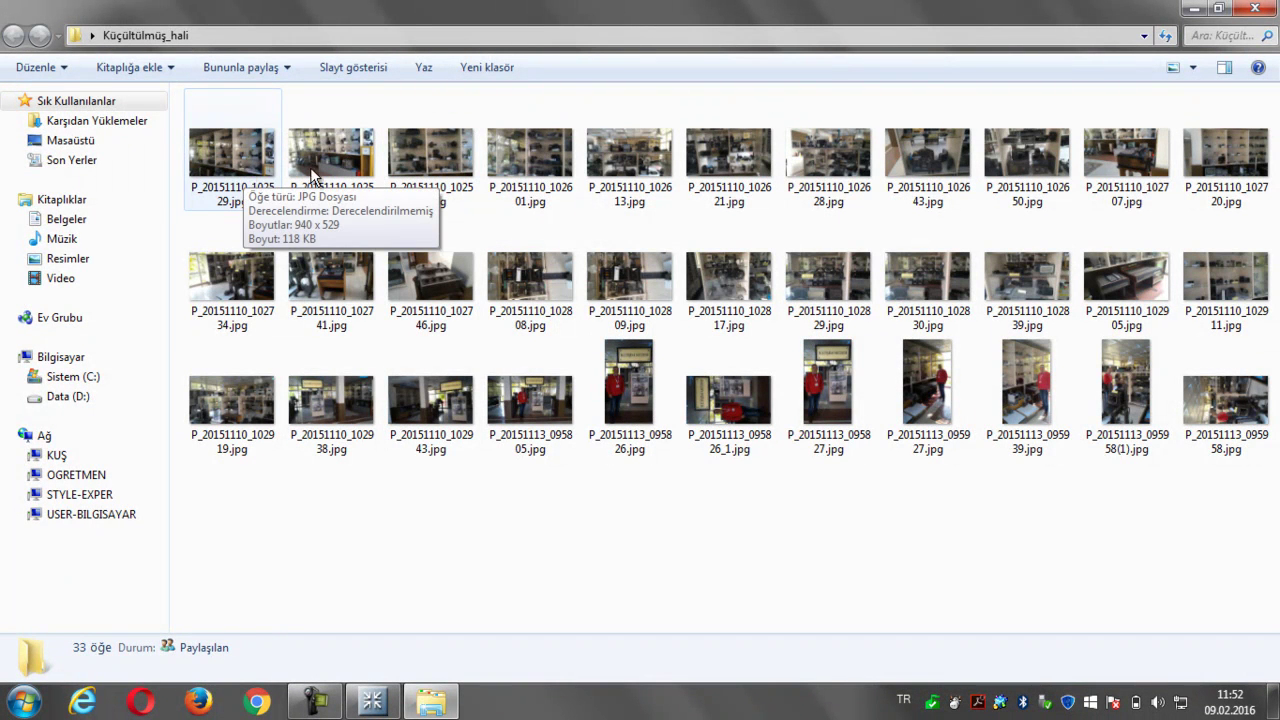
left_click(1250, 10)
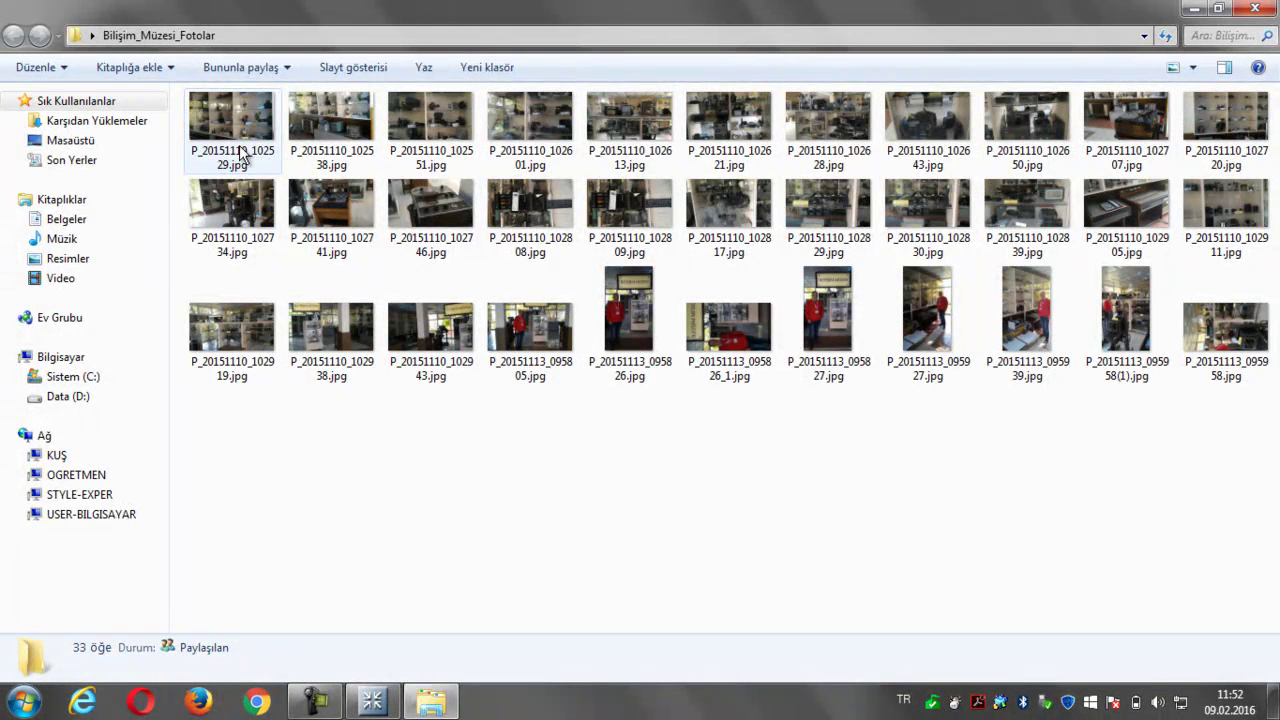
Return to the Bilişim_Müzesi_Fotolar folder and compare the details of its first two original photos with the resized copies
left_click(240, 153)
mouse_move(315, 158)
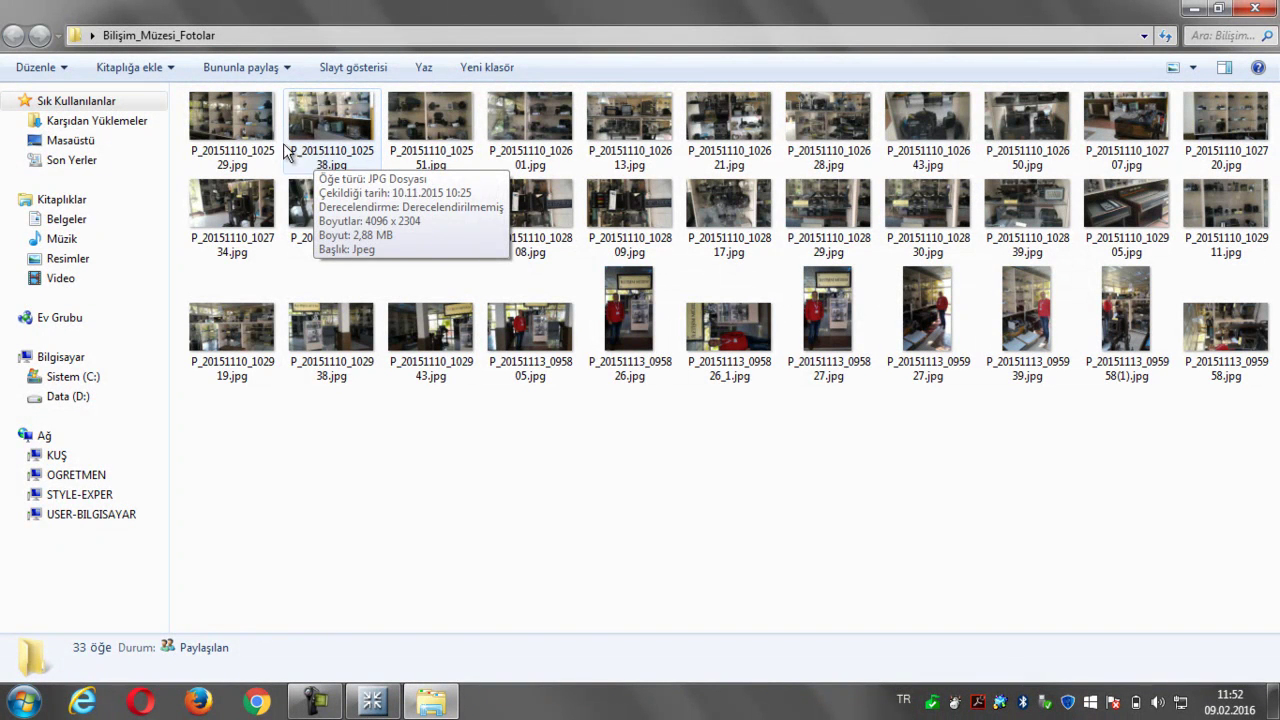
mouse_move(252, 146)
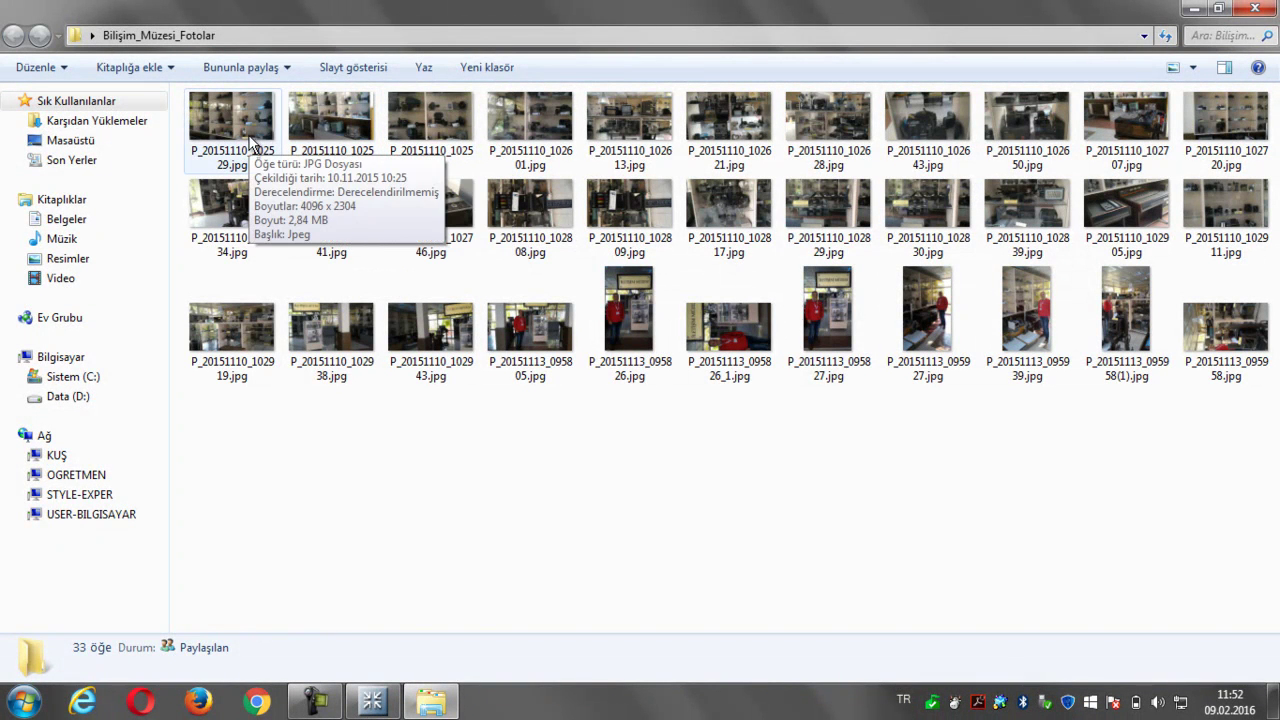